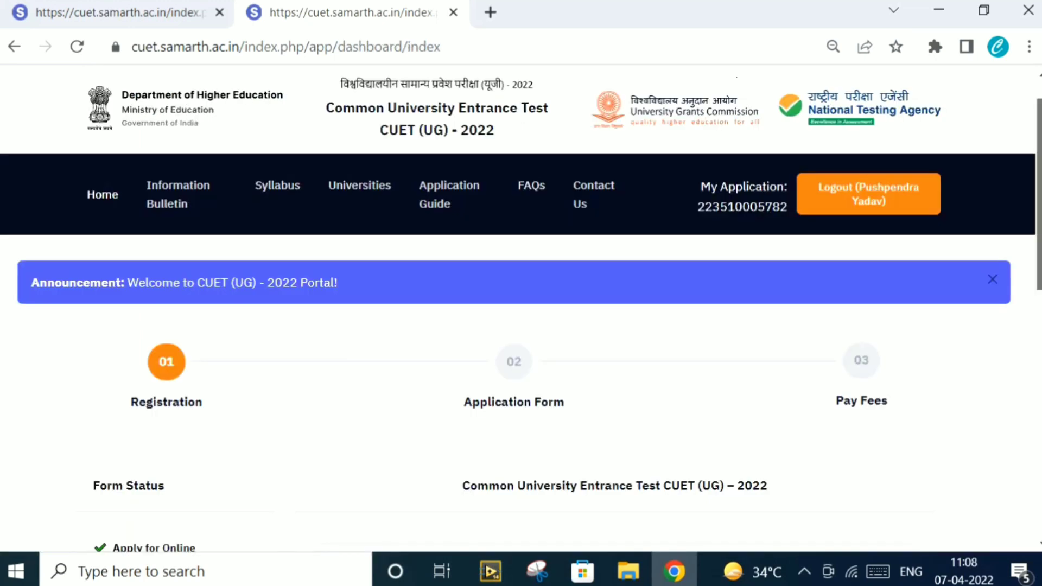
Continue from the dashboard to the Application Form's Personal Details page
{"action": "scroll", "coordinate": [521, 308], "scroll_direction": "down", "scroll_amount": 4}
{"action": "scroll", "coordinate": [521, 308], "scroll_direction": "down", "scroll_amount": 2}
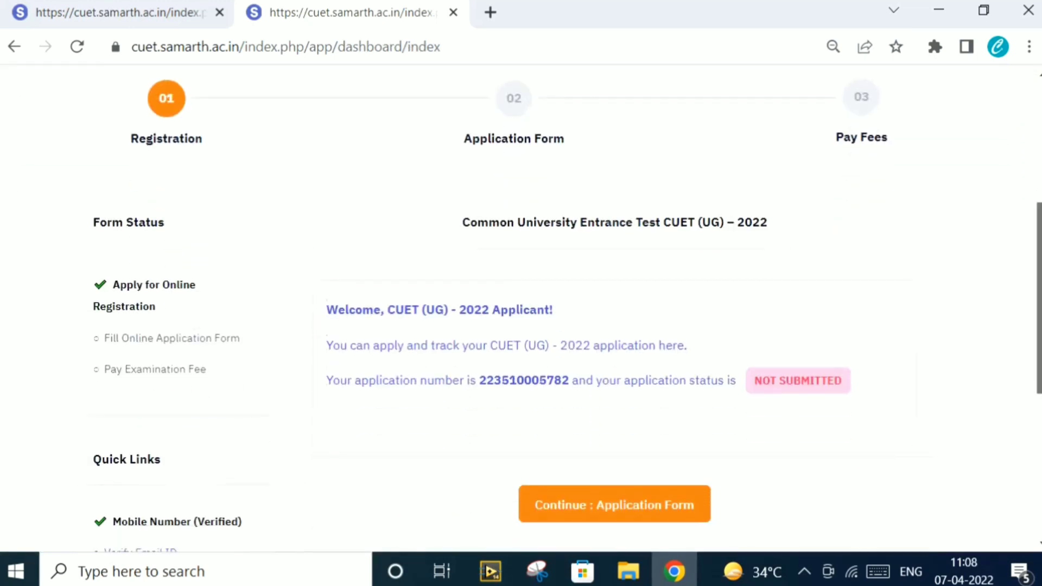
{"action": "scroll", "coordinate": [521, 308], "scroll_direction": "up", "scroll_amount": 1}
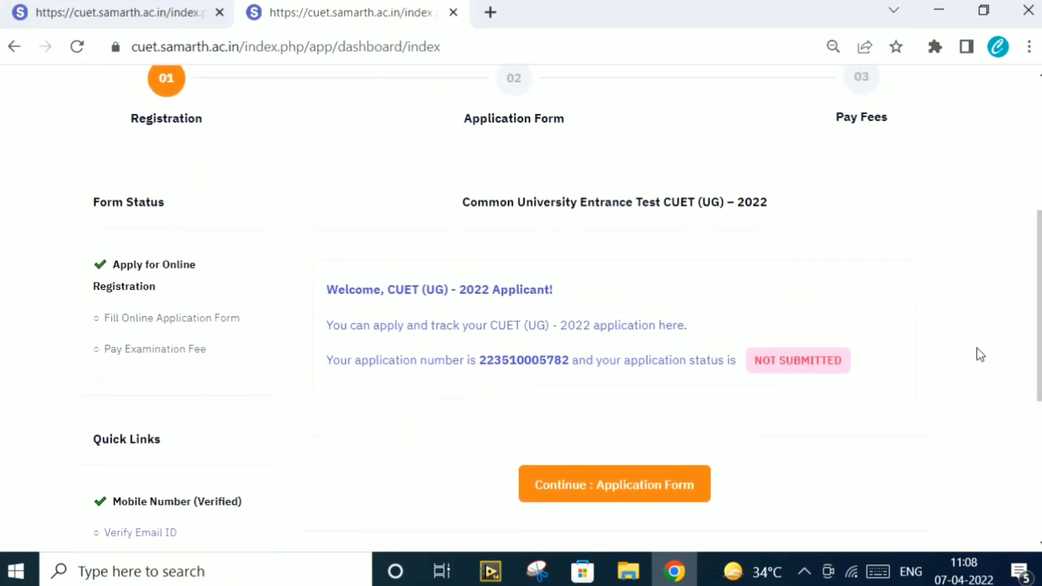
{"action": "left_click", "coordinate": [616, 491]}
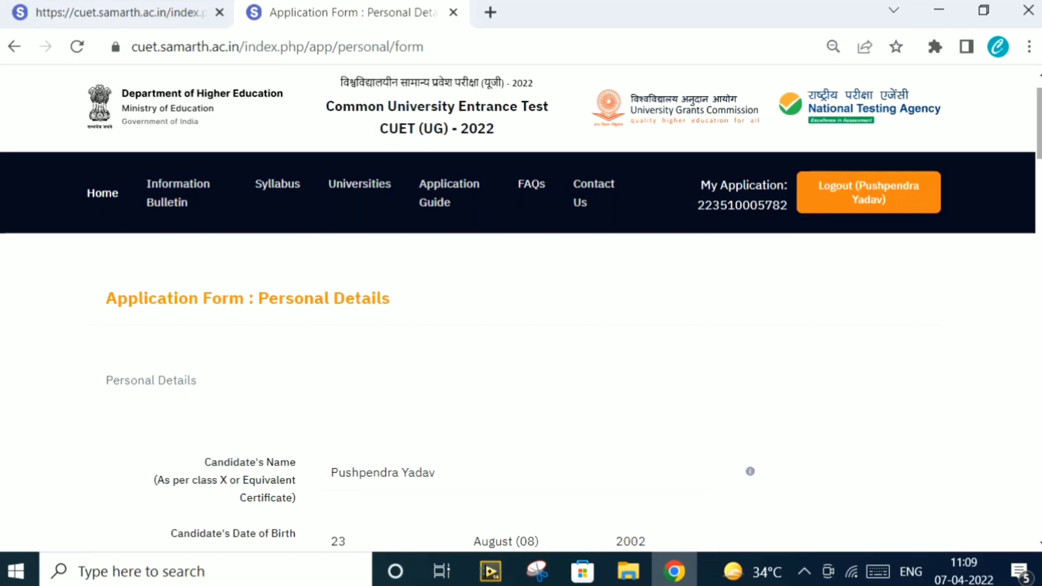
Choose General/Unreserved for Category, No for PwBD, and Graduate for Father's Qualification
{"action": "scroll", "coordinate": [521, 306], "scroll_direction": "down", "scroll_amount": 5}
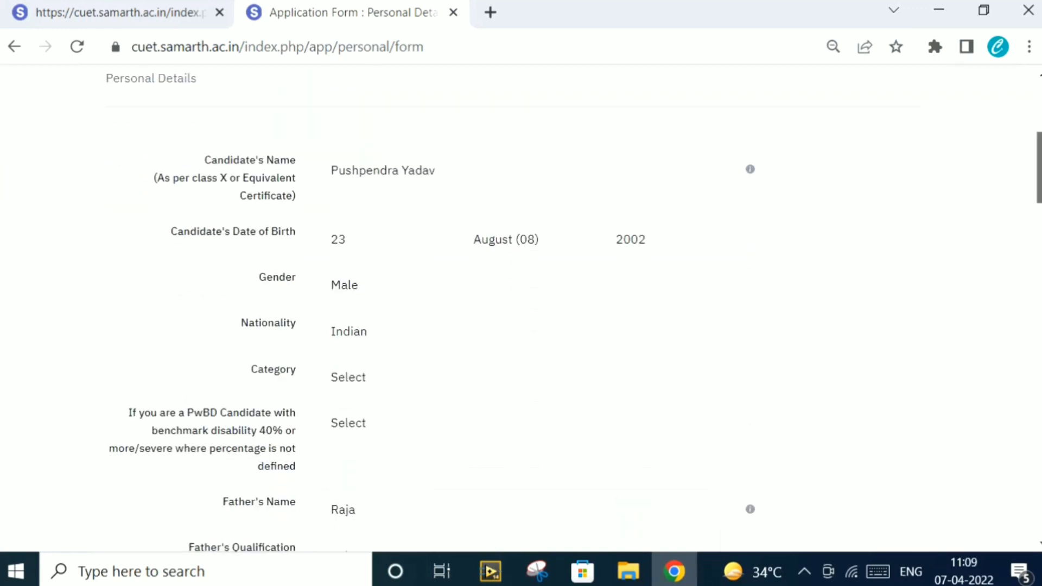
{"action": "scroll", "coordinate": [521, 306], "scroll_direction": "down", "scroll_amount": 1}
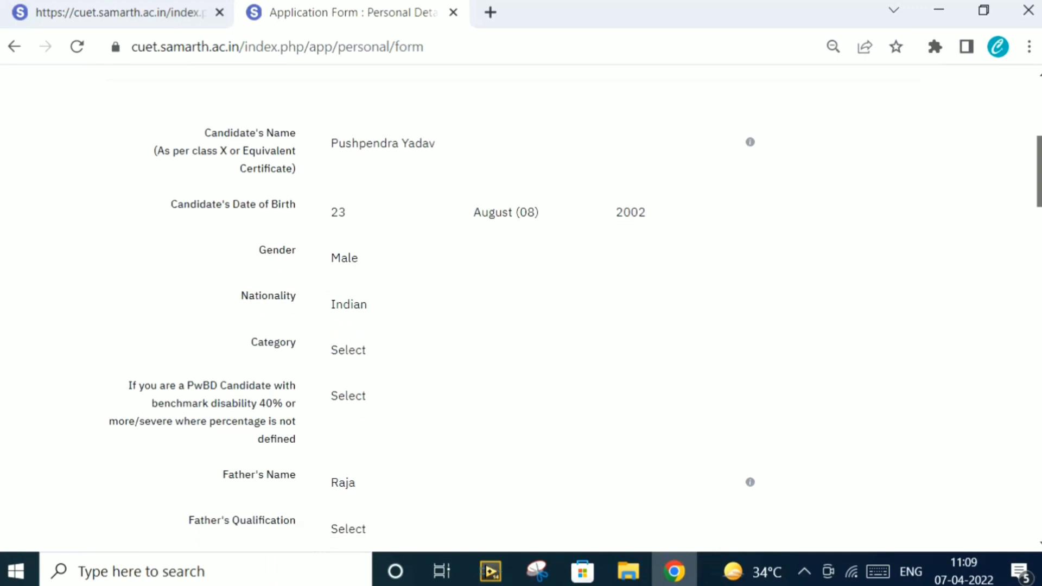
{"action": "left_click", "coordinate": [447, 351]}
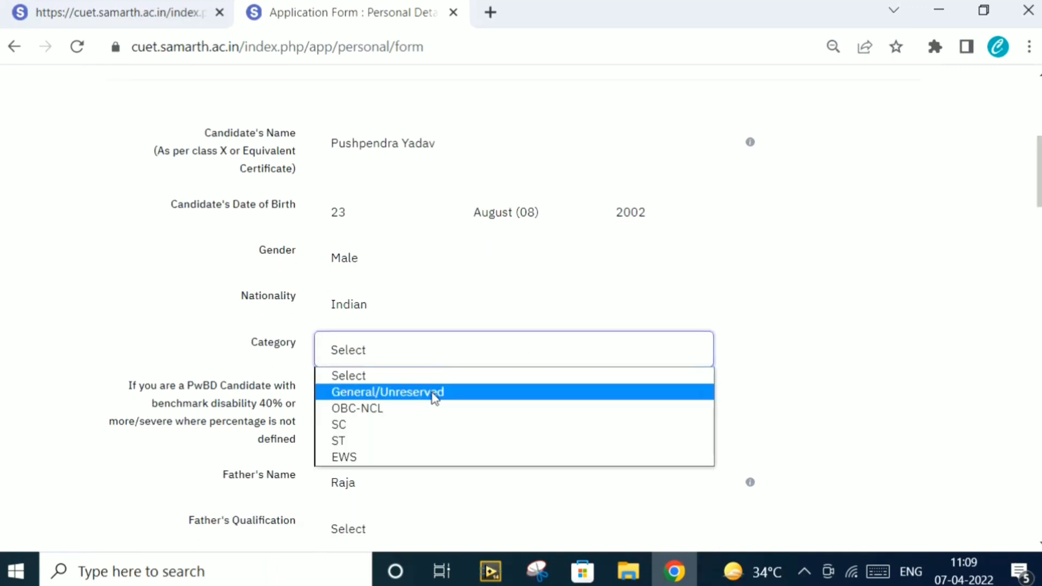
{"action": "left_click", "coordinate": [435, 395]}
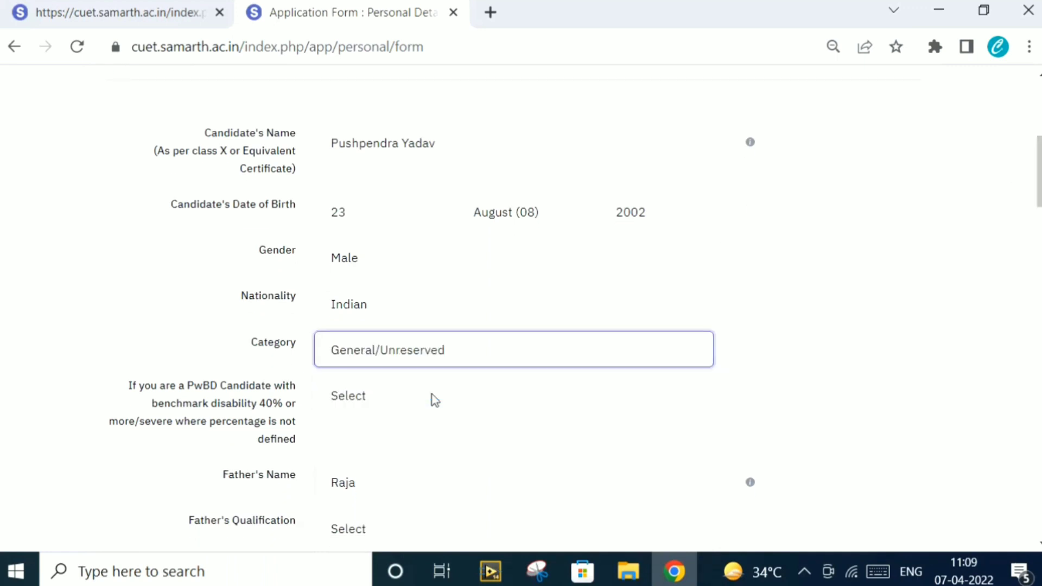
{"action": "left_click", "coordinate": [389, 407]}
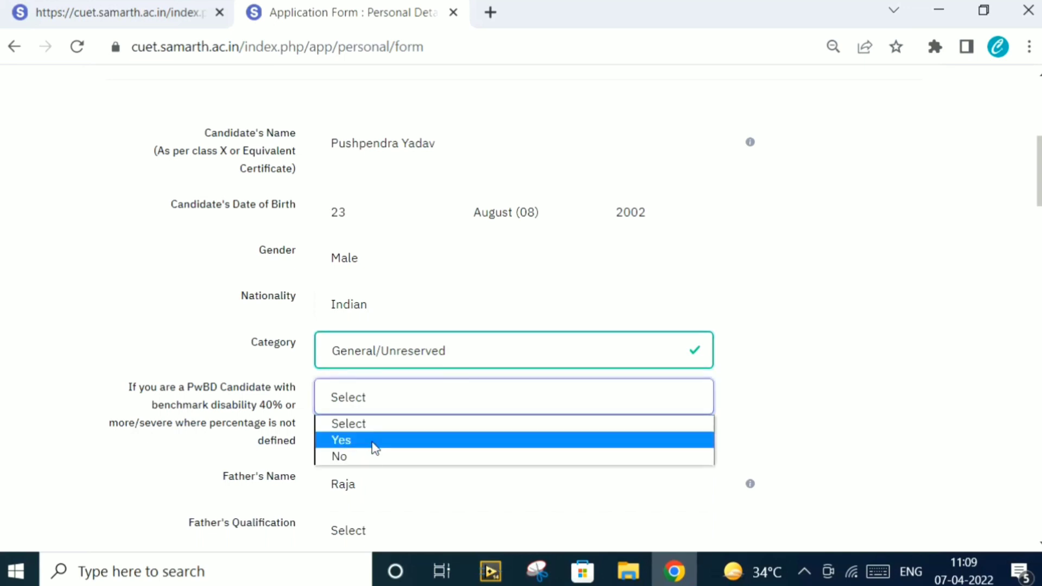
{"action": "left_click", "coordinate": [365, 459]}
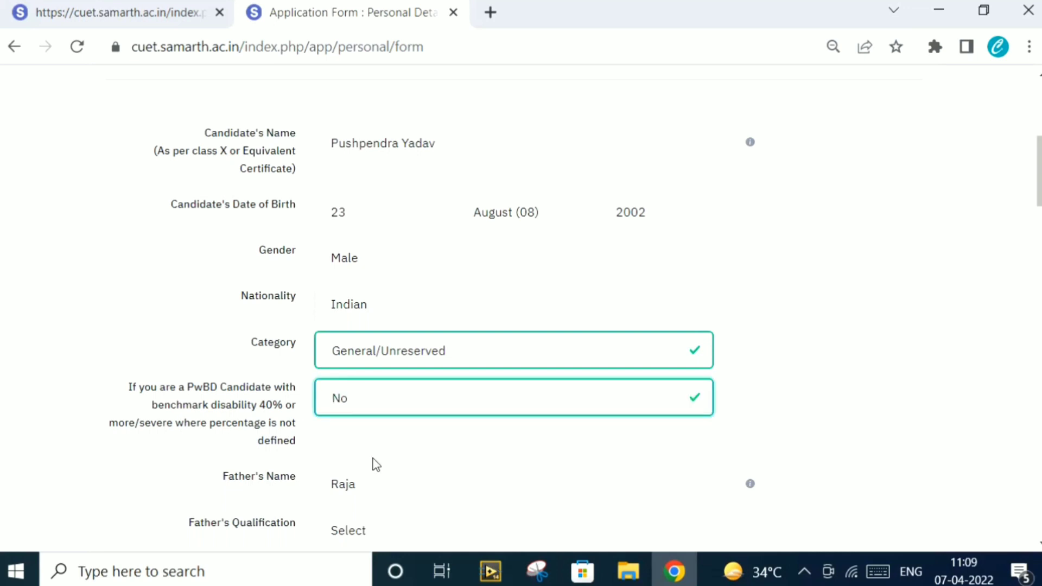
{"action": "left_click", "coordinate": [406, 541]}
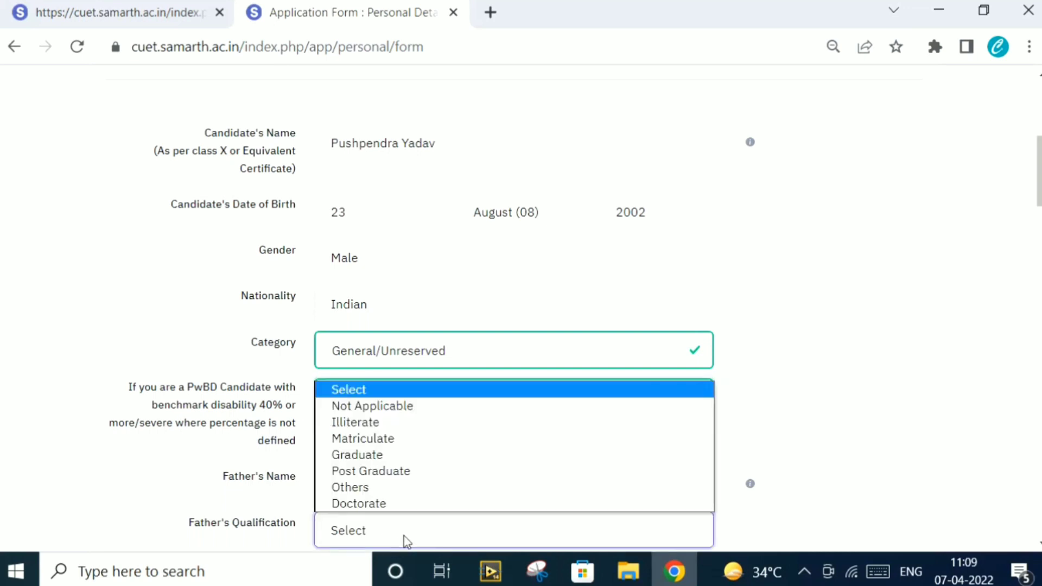
{"action": "left_click", "coordinate": [420, 455]}
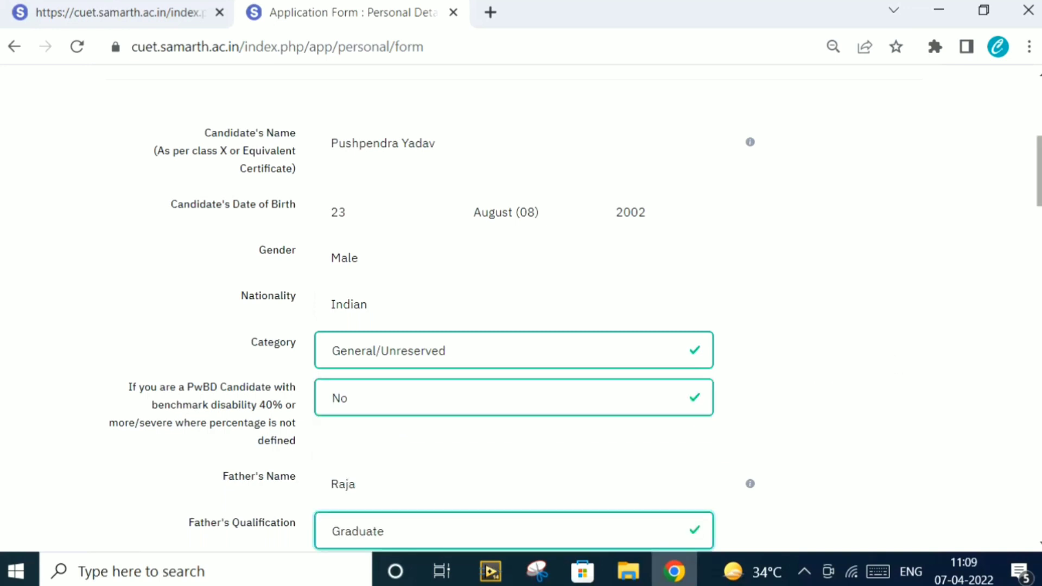
{"action": "scroll", "coordinate": [521, 309], "scroll_direction": "down", "scroll_amount": 8}
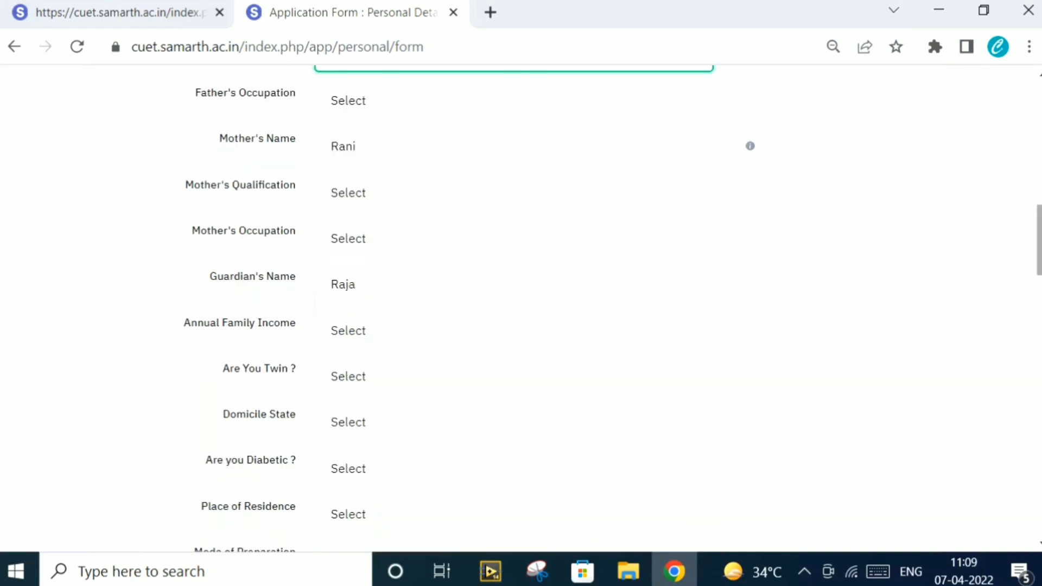
Set Father's Occupation Business, Mother's Qualification Graduate, Mother's Occupation Others (Including House Wife)
{"action": "left_click", "coordinate": [550, 100]}
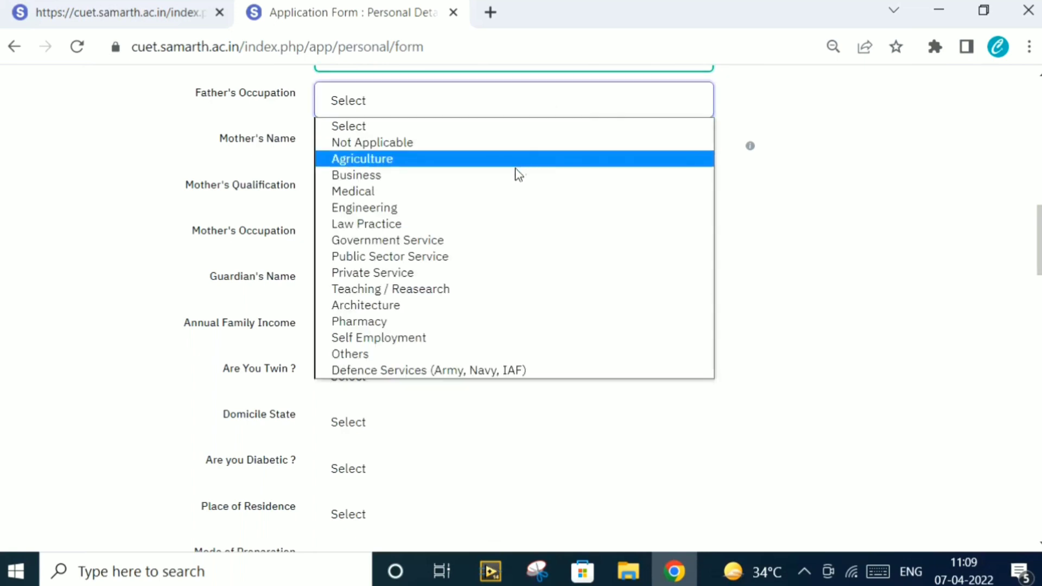
{"action": "left_click", "coordinate": [516, 175]}
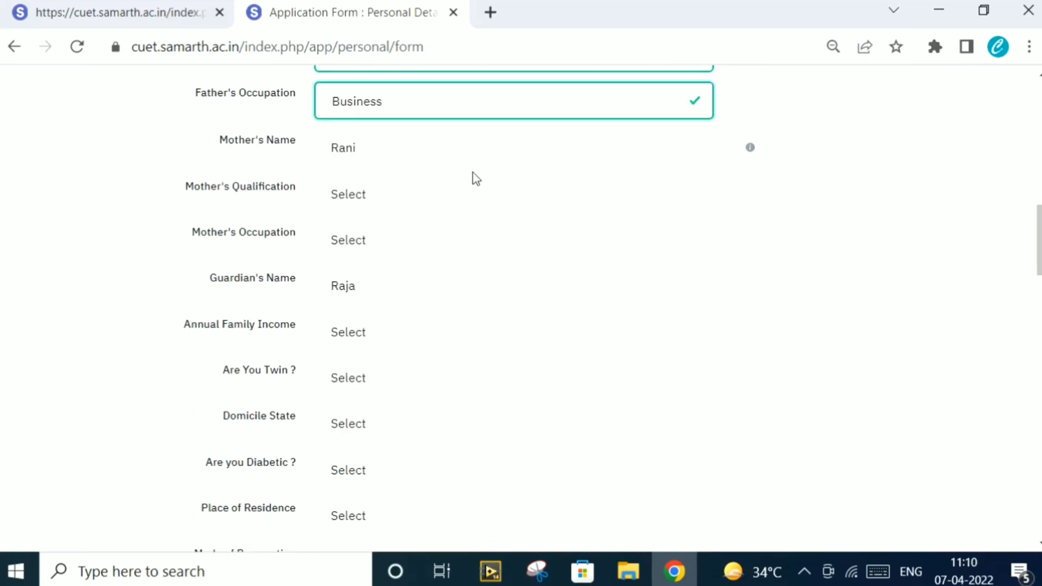
{"action": "left_click", "coordinate": [423, 200]}
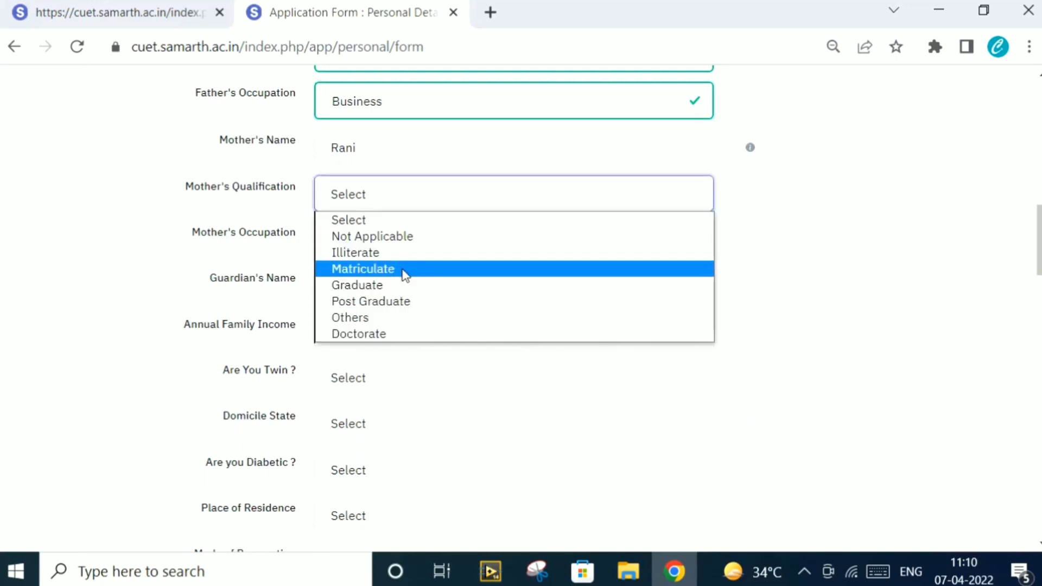
{"action": "left_click", "coordinate": [399, 286]}
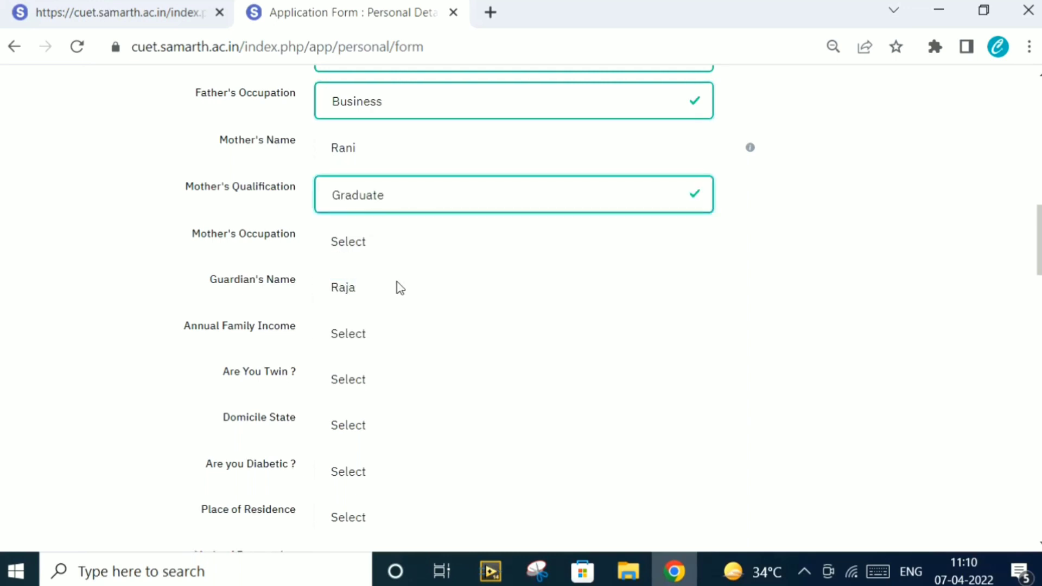
{"action": "left_click", "coordinate": [402, 253]}
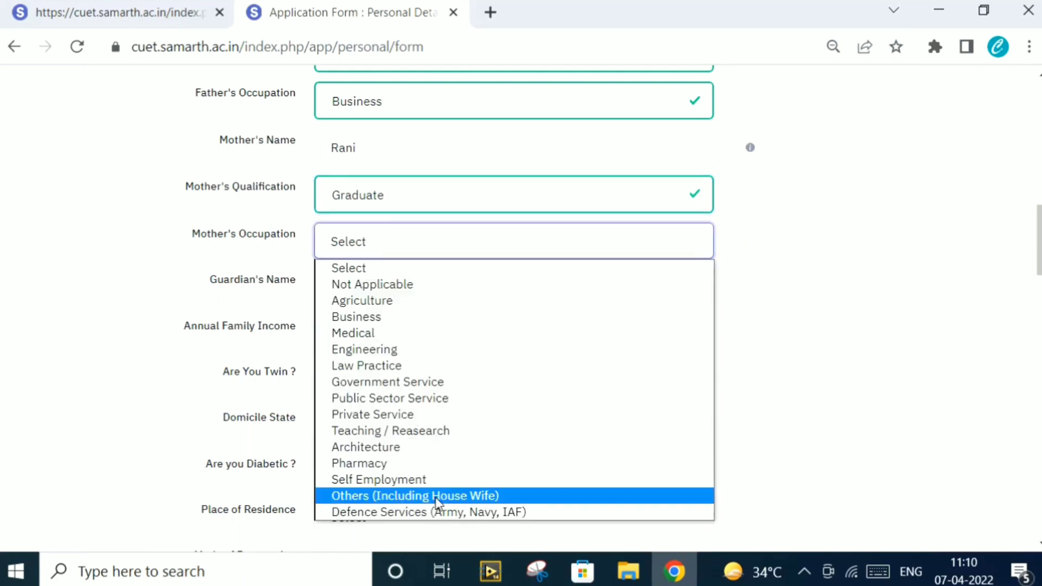
{"action": "left_click", "coordinate": [436, 497]}
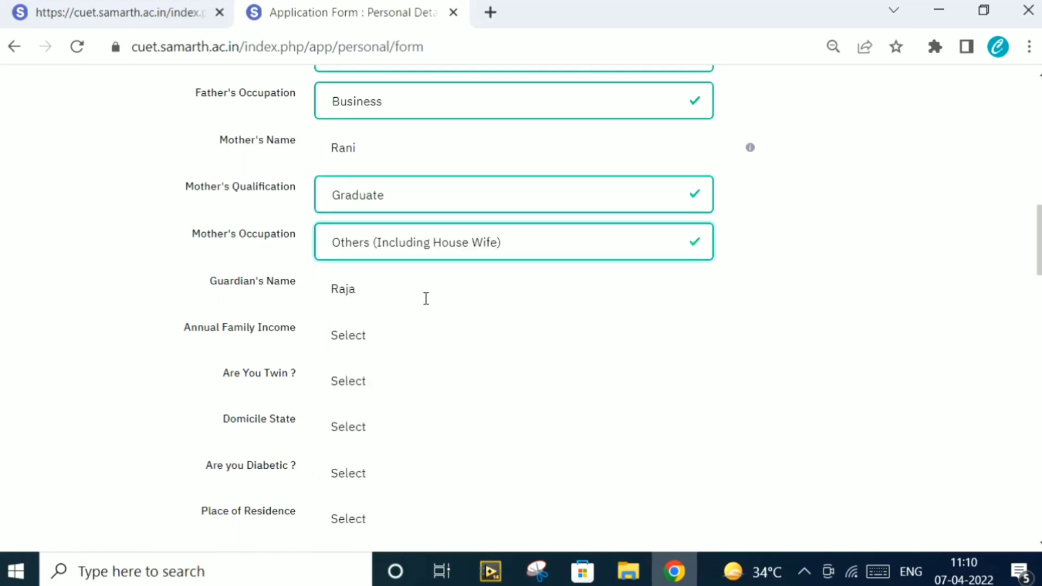
Set family income RS. 100001 - 200000, Twin No, Domicile DELHI, and begin the Diabetic answer
{"action": "left_click", "coordinate": [407, 339]}
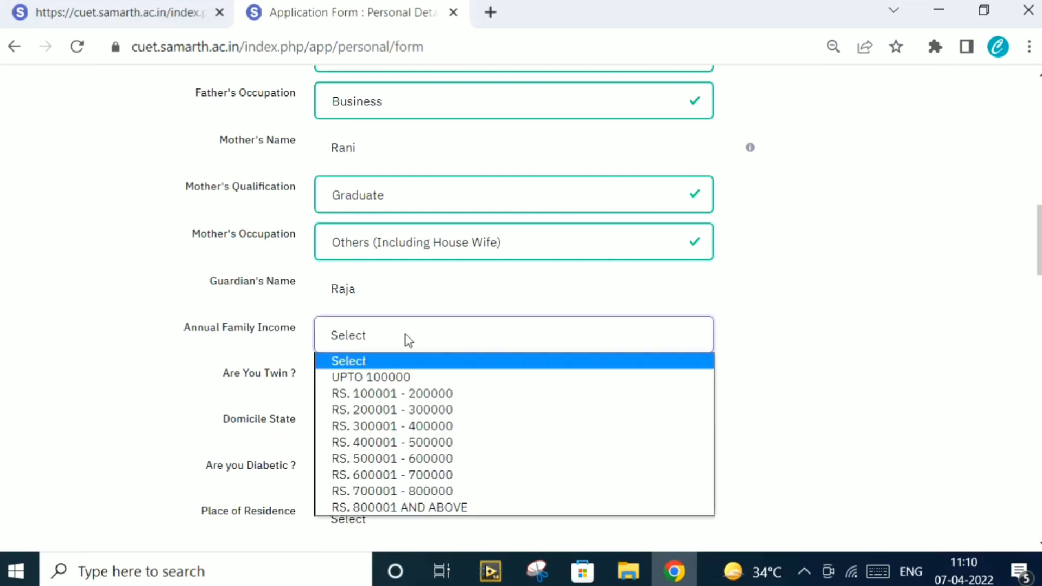
{"action": "left_click", "coordinate": [409, 395]}
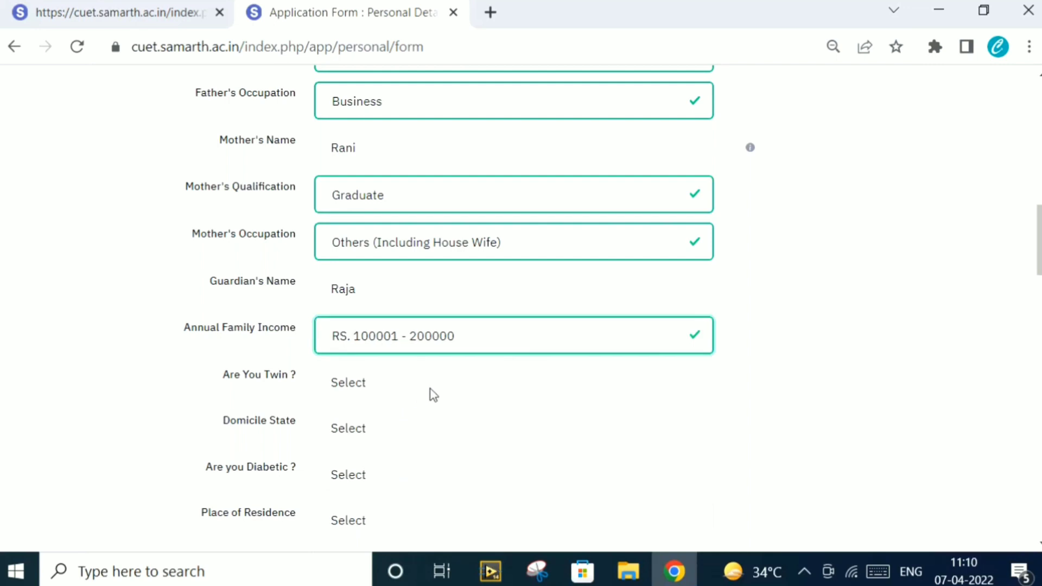
{"action": "left_click", "coordinate": [433, 389]}
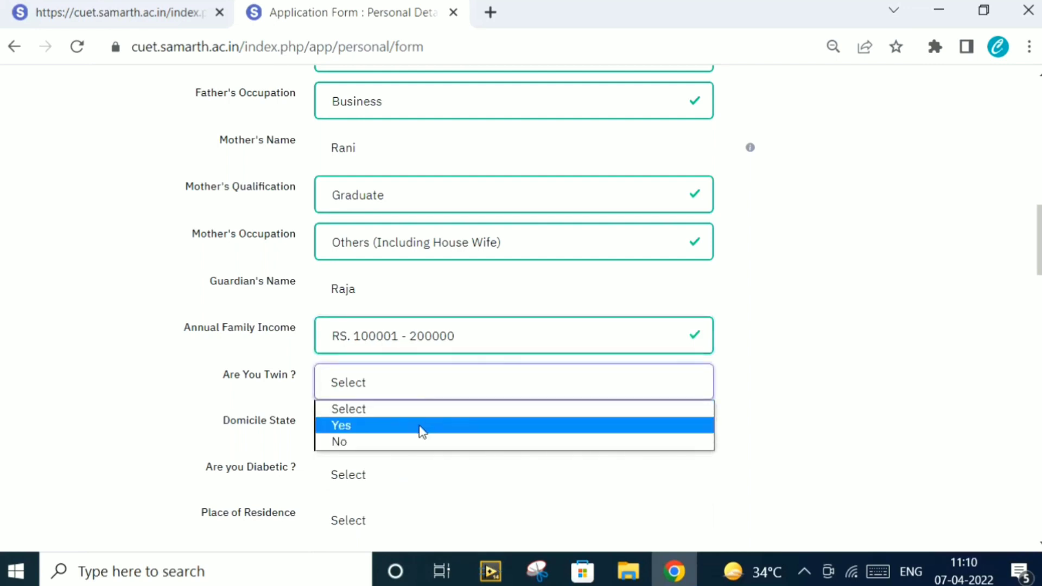
{"action": "left_click", "coordinate": [413, 447]}
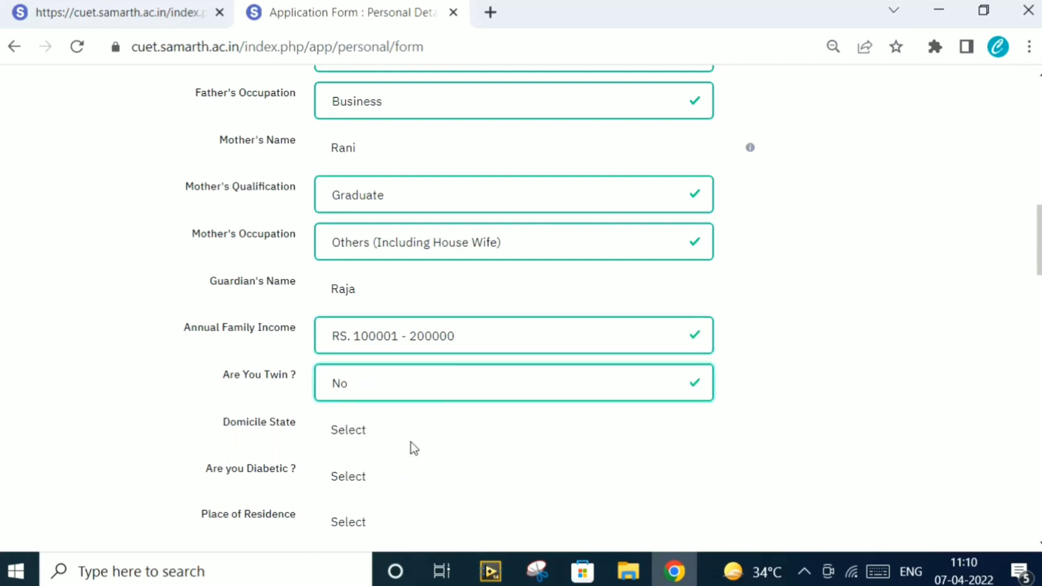
{"action": "left_click", "coordinate": [413, 434]}
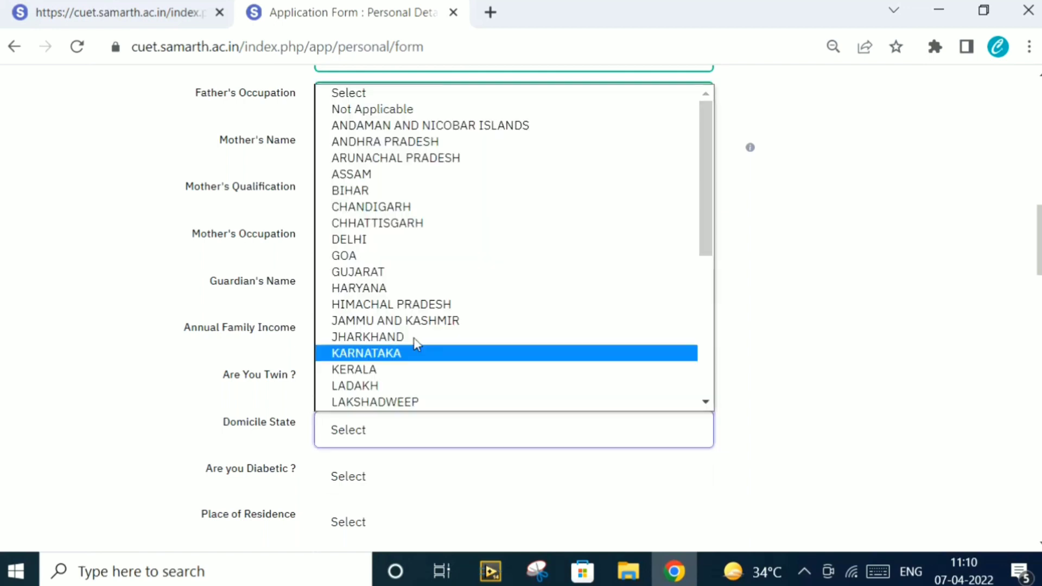
{"action": "left_click", "coordinate": [424, 239]}
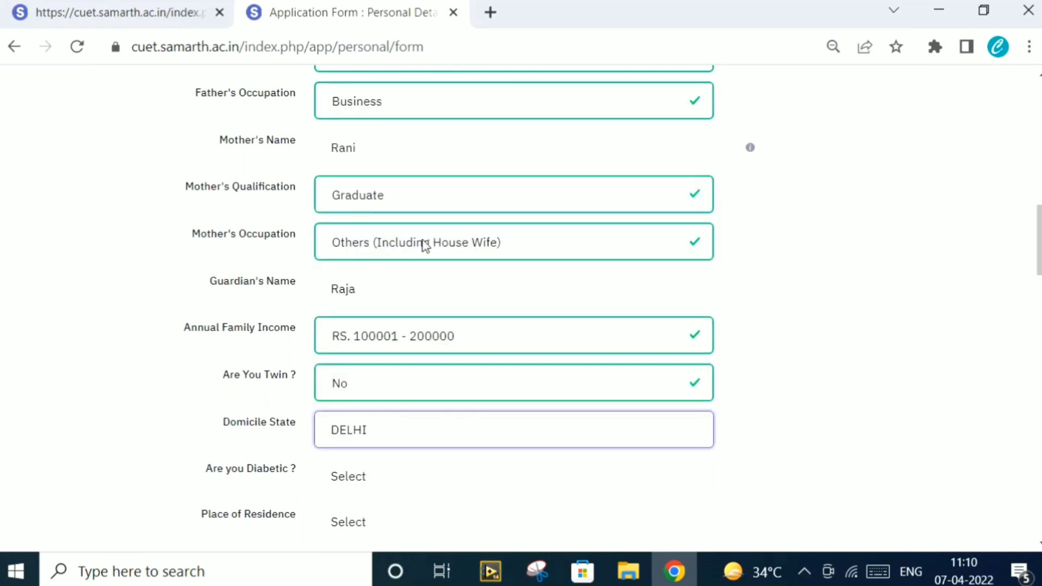
{"action": "left_click", "coordinate": [384, 481]}
{"action": "key", "text": "Down"}
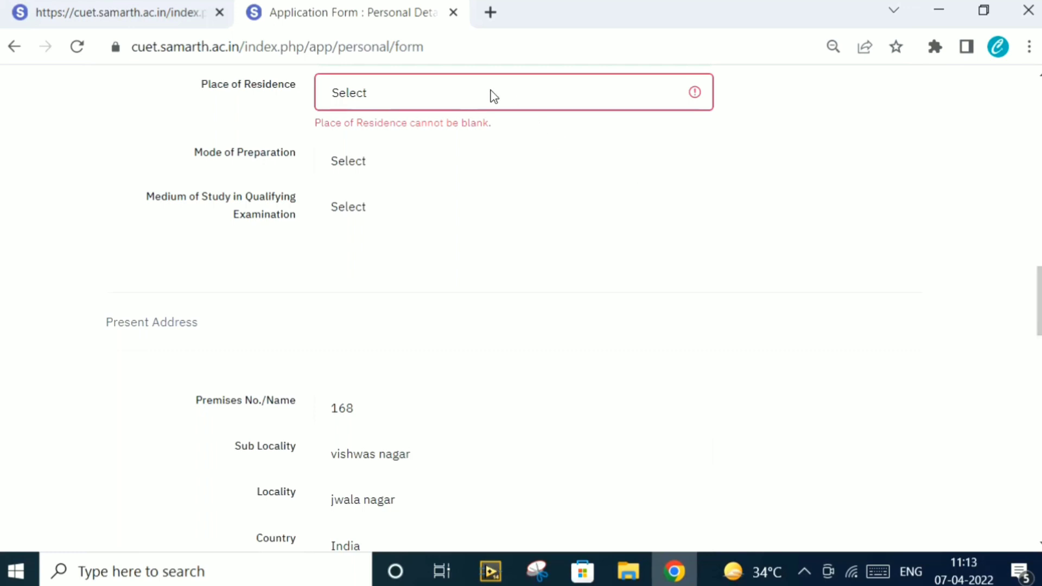
Set Place of Residence Urban, Mode of Preparation Self, and Medium of Study English
{"action": "left_click", "coordinate": [494, 96]}
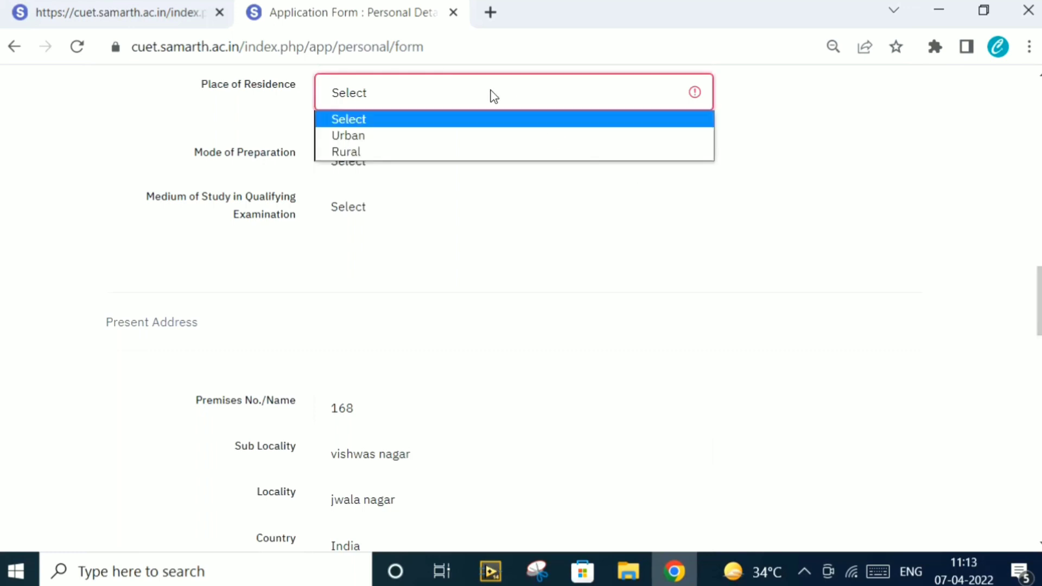
{"action": "left_click", "coordinate": [414, 143]}
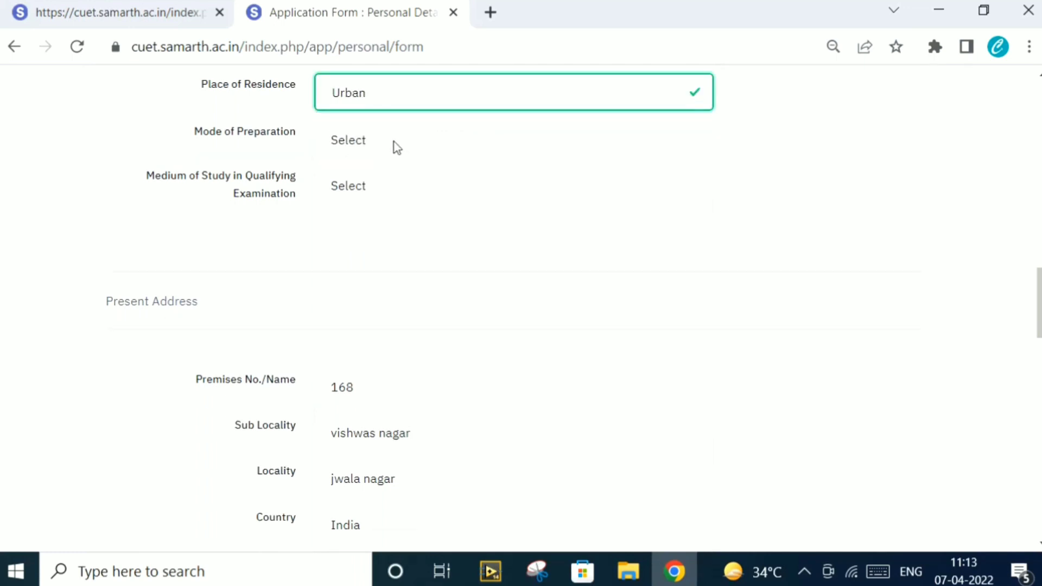
{"action": "left_click", "coordinate": [423, 147]}
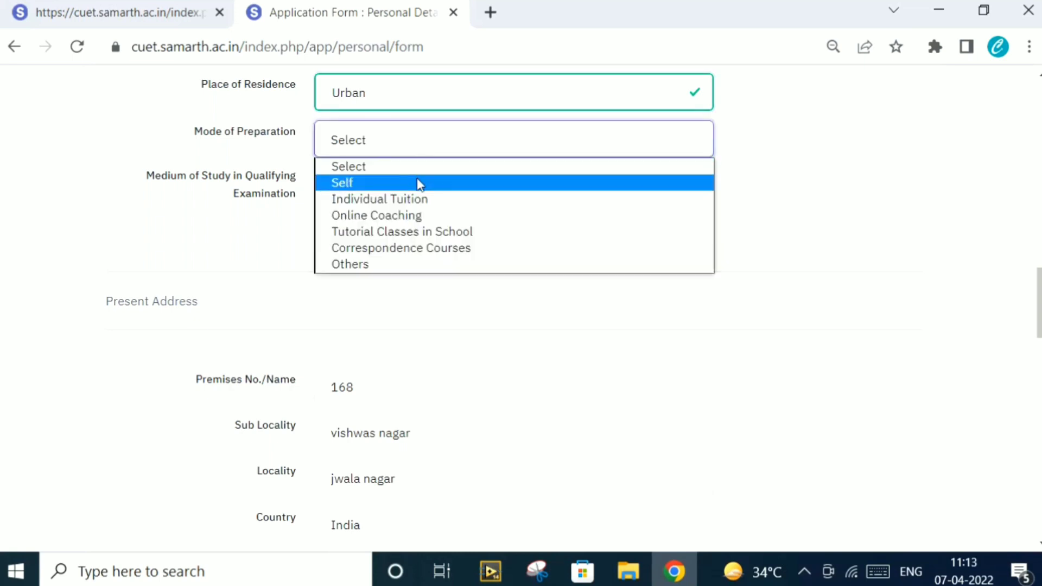
{"action": "left_click", "coordinate": [419, 184]}
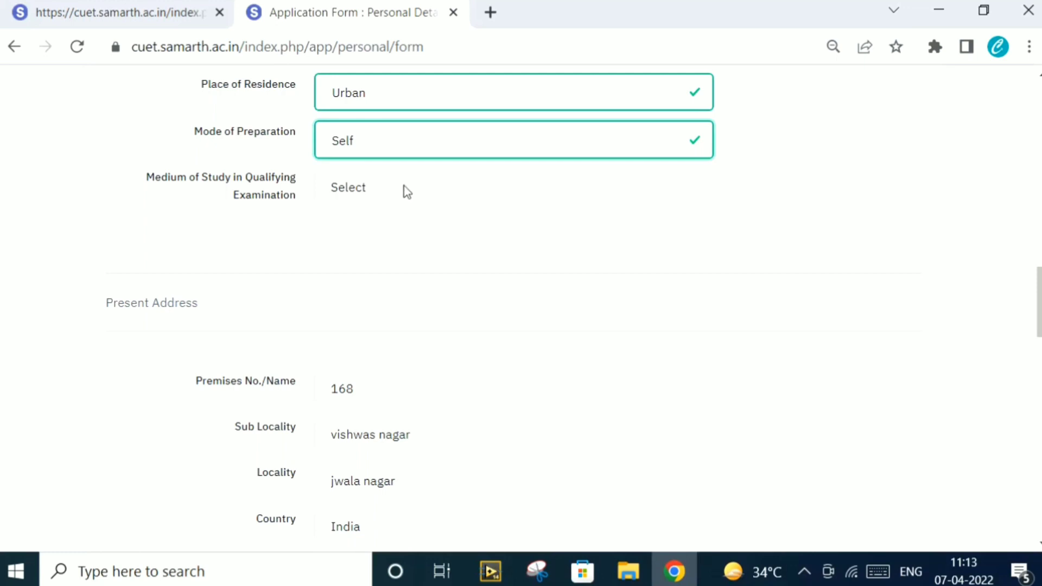
{"action": "left_click", "coordinate": [407, 192]}
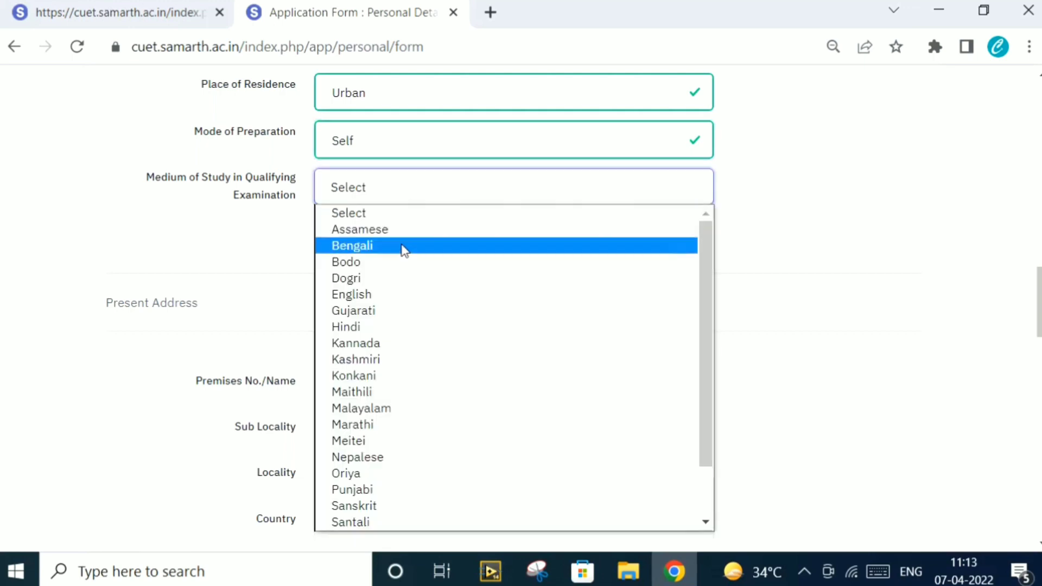
{"action": "left_click", "coordinate": [385, 294]}
{"action": "scroll", "coordinate": [384, 297], "scroll_direction": "down", "scroll_amount": 10}
{"action": "scroll", "coordinate": [385, 297], "scroll_direction": "up", "scroll_amount": 5}
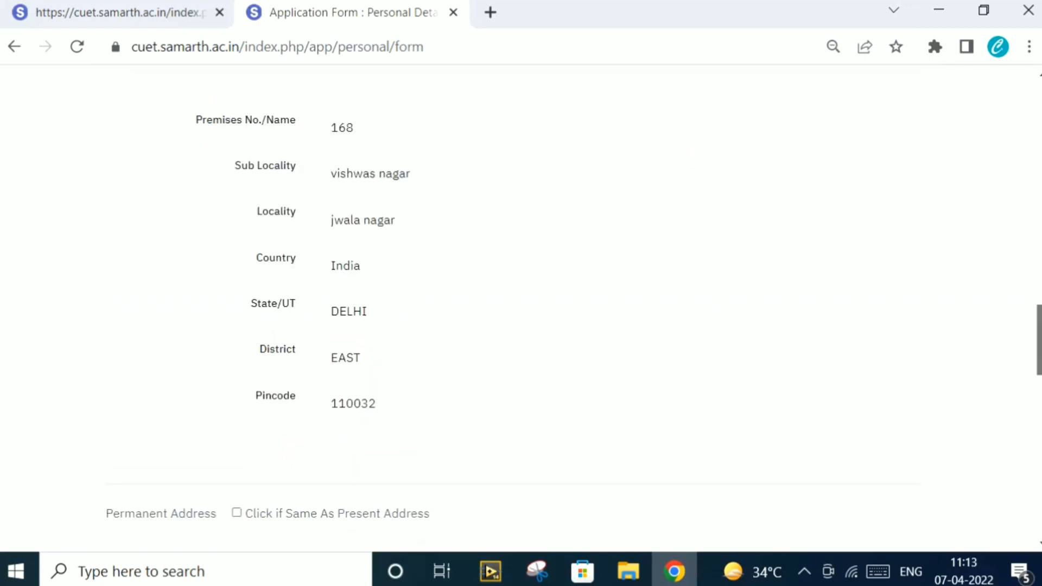
Answer No for Below Poverty Line, Kashmiri Migrant and Ward of Defence Personnel
{"action": "scroll", "coordinate": [522, 325], "scroll_direction": "down", "scroll_amount": 6}
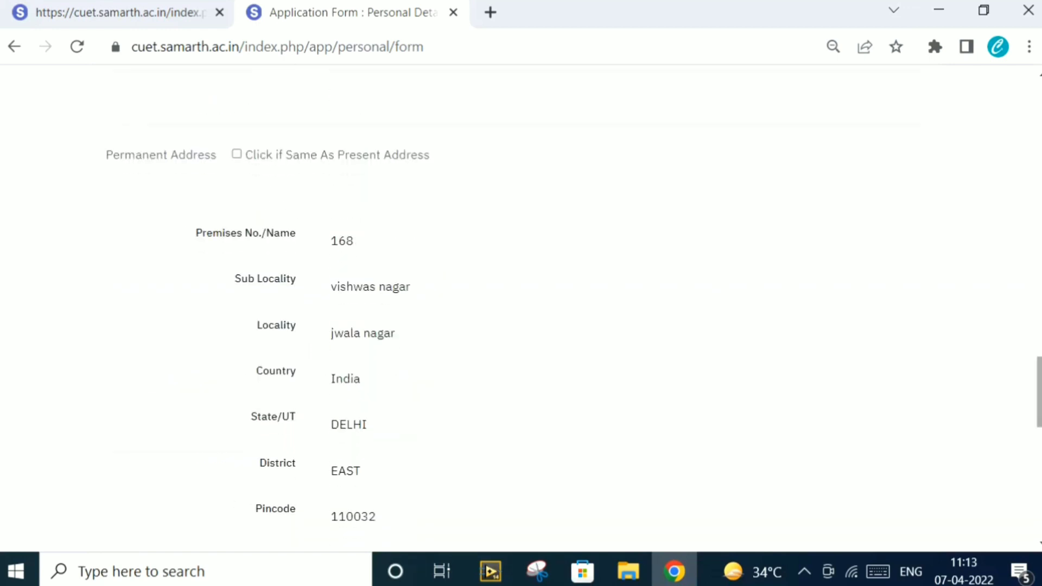
{"action": "scroll", "coordinate": [522, 326], "scroll_direction": "down", "scroll_amount": 4}
{"action": "scroll", "coordinate": [521, 304], "scroll_direction": "down", "scroll_amount": 5}
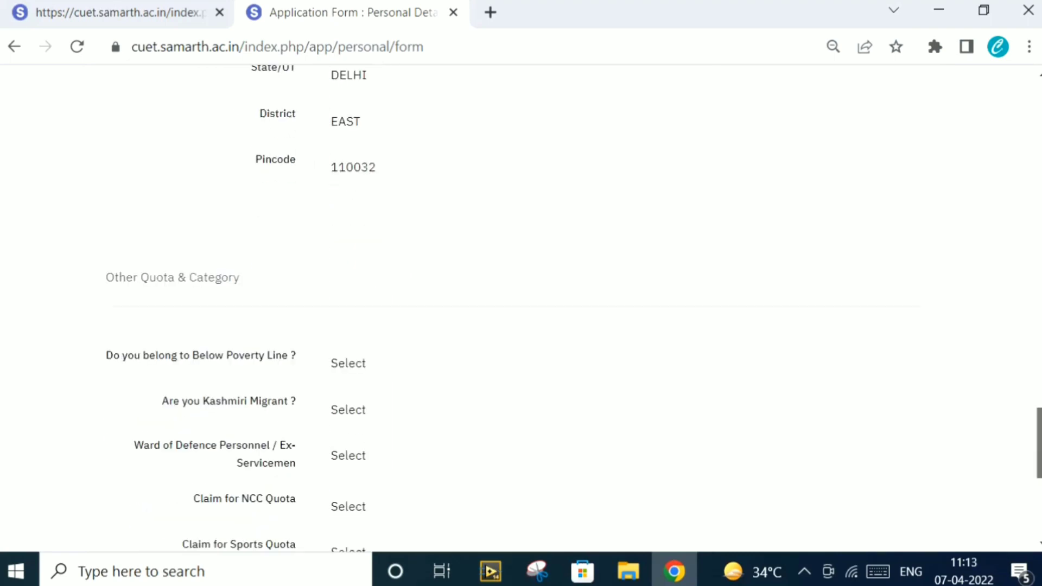
{"action": "scroll", "coordinate": [521, 304], "scroll_direction": "up", "scroll_amount": 1}
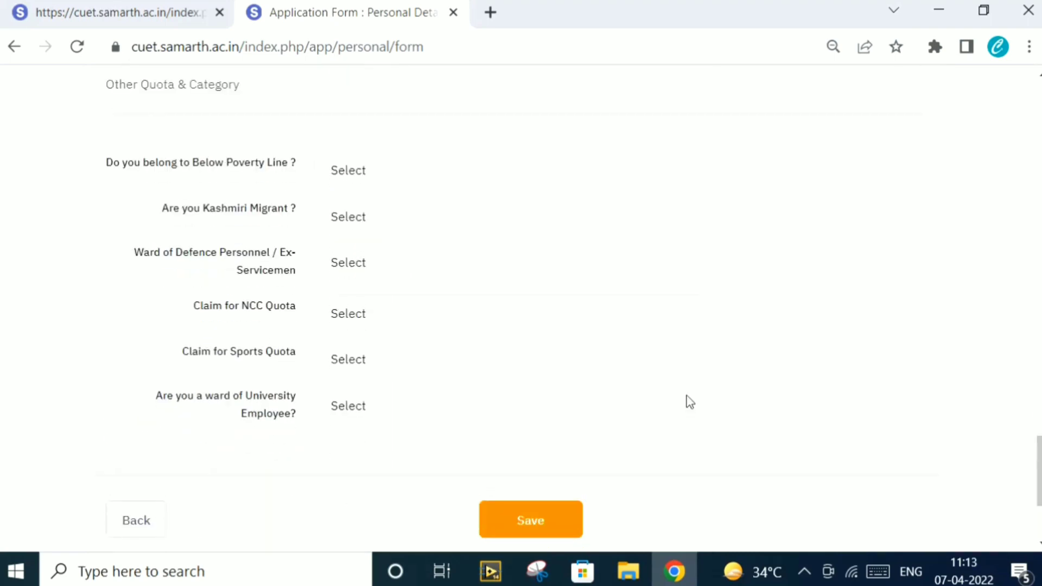
{"action": "left_click", "coordinate": [423, 175]}
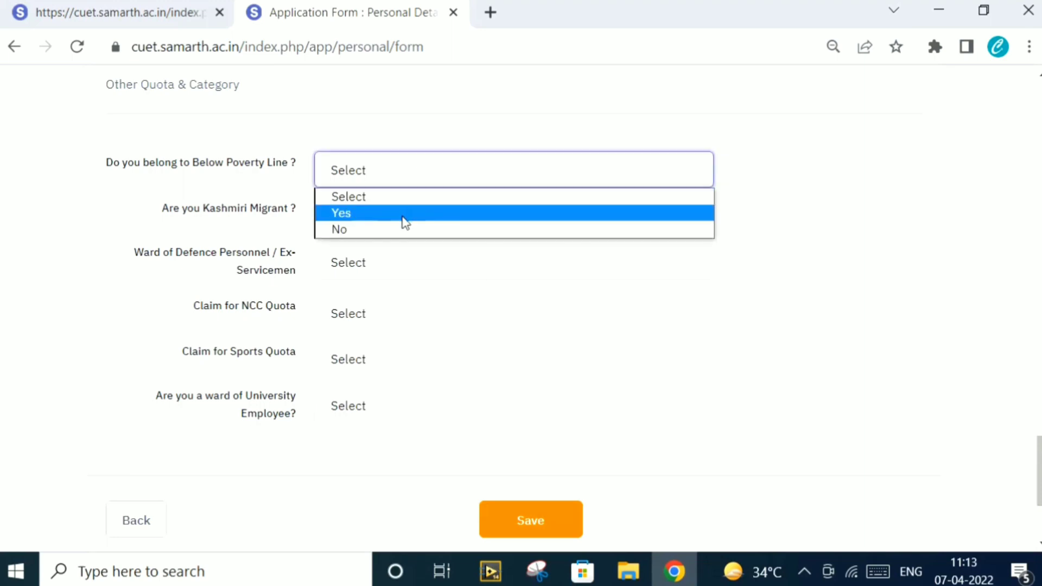
{"action": "left_click", "coordinate": [397, 228]}
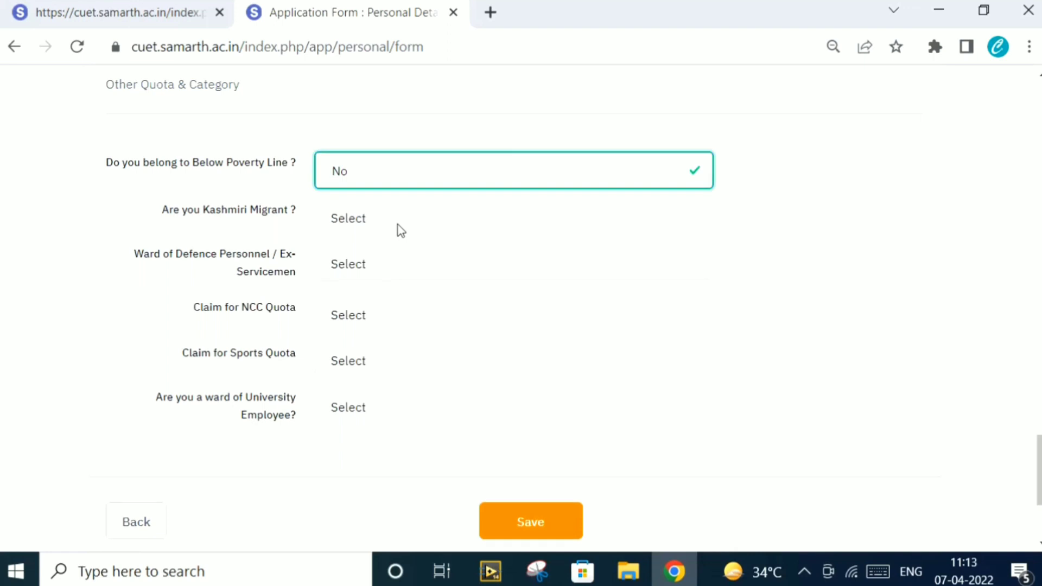
{"action": "left_click", "coordinate": [399, 225]}
{"action": "left_click", "coordinate": [388, 279]}
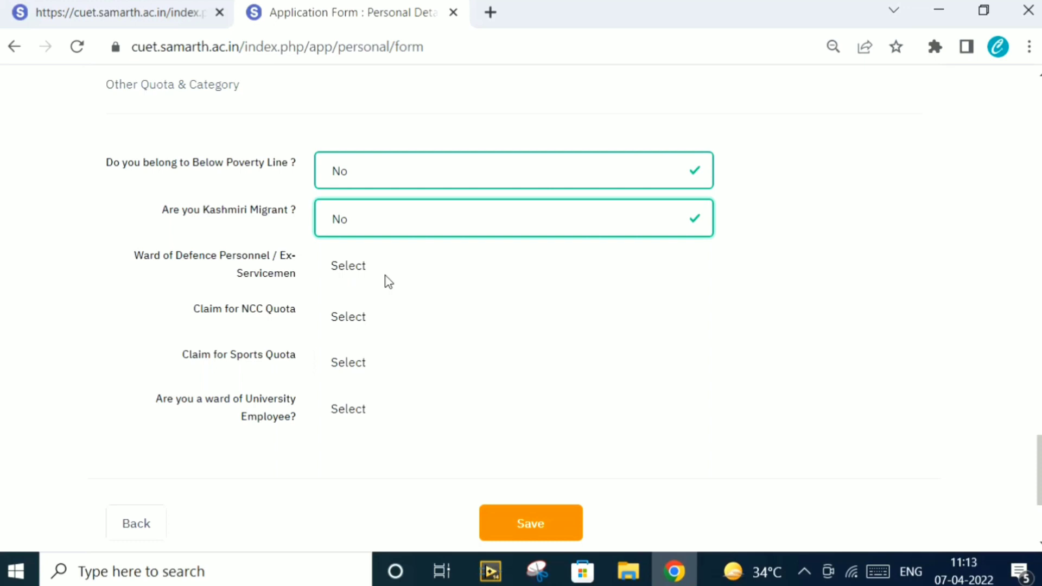
{"action": "left_click", "coordinate": [418, 275]}
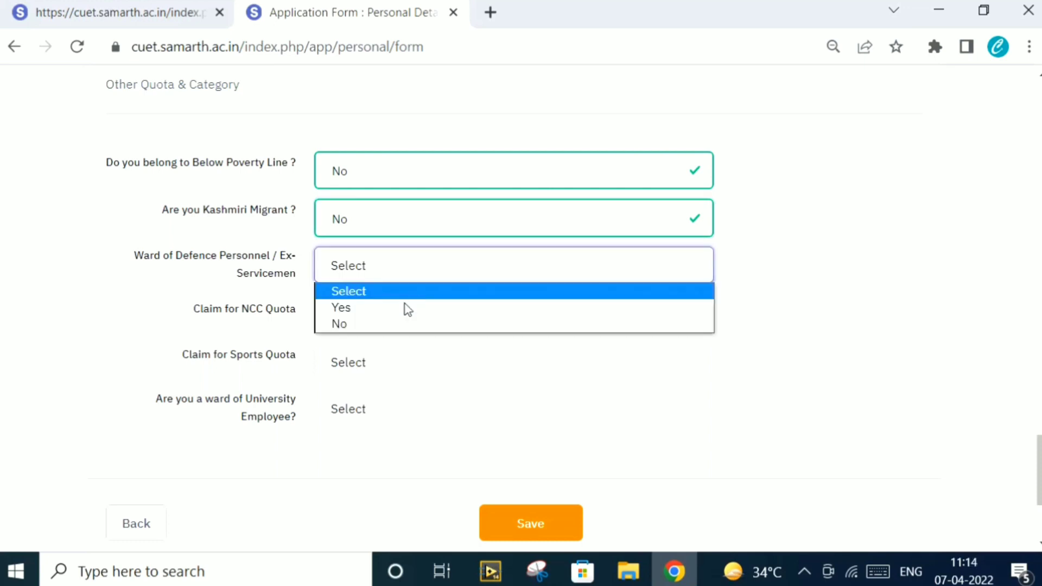
{"action": "left_click", "coordinate": [397, 324]}
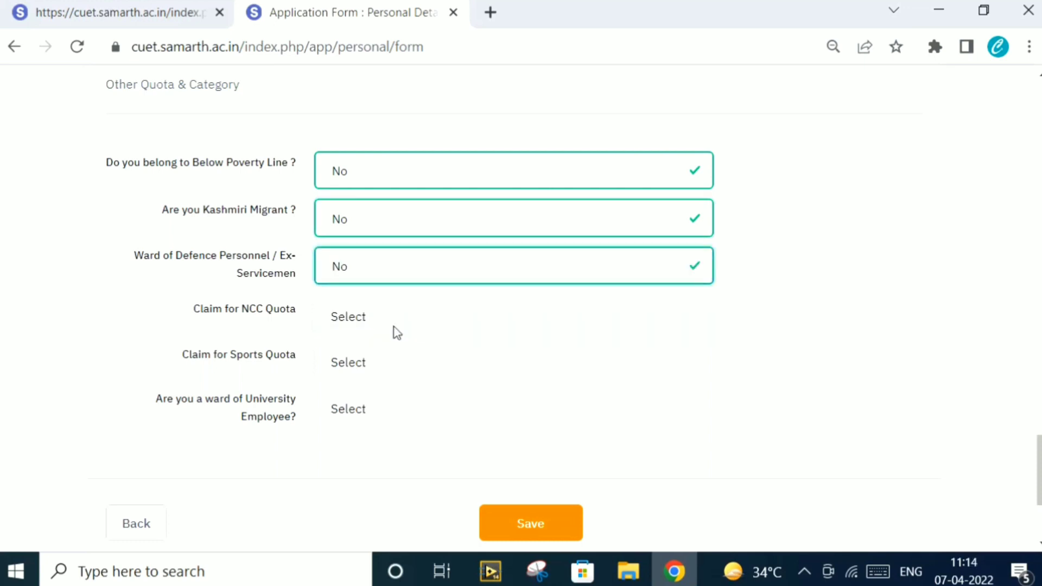
Answer No for NCC Quota, Sports Quota and ward of University Employee
{"action": "left_click", "coordinate": [404, 324]}
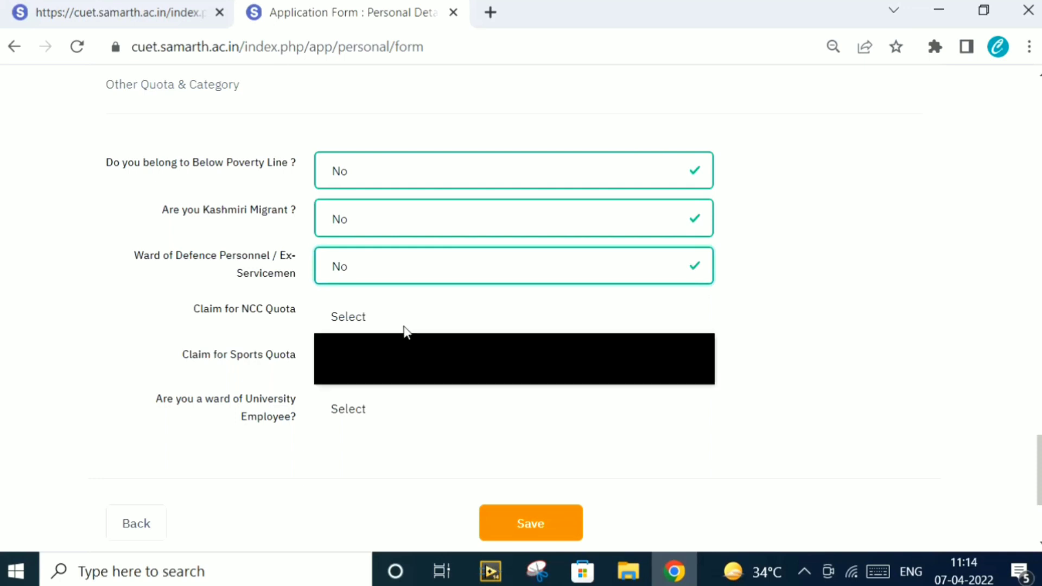
{"action": "left_click", "coordinate": [389, 375]}
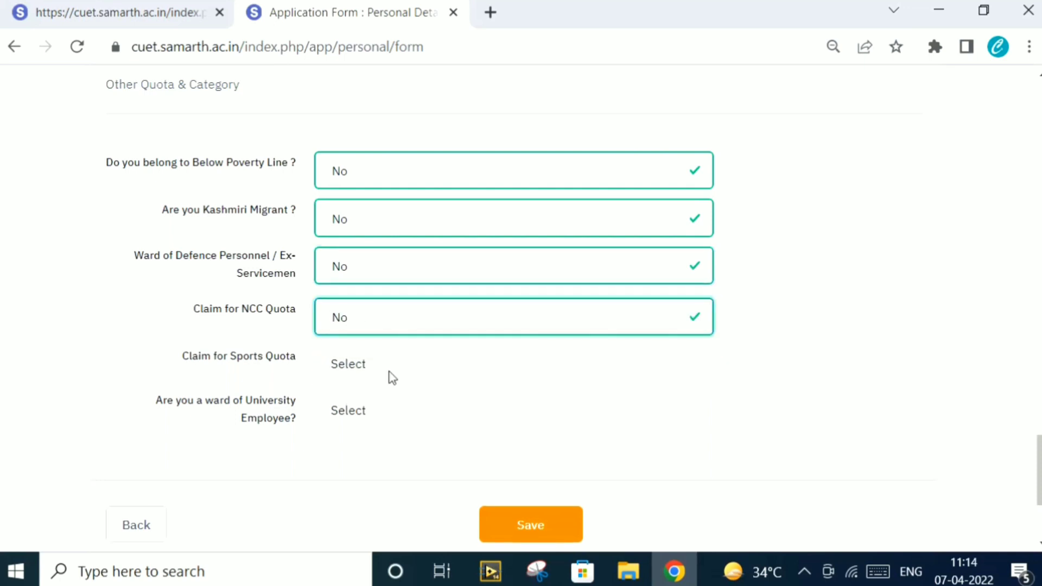
{"action": "left_click", "coordinate": [391, 377]}
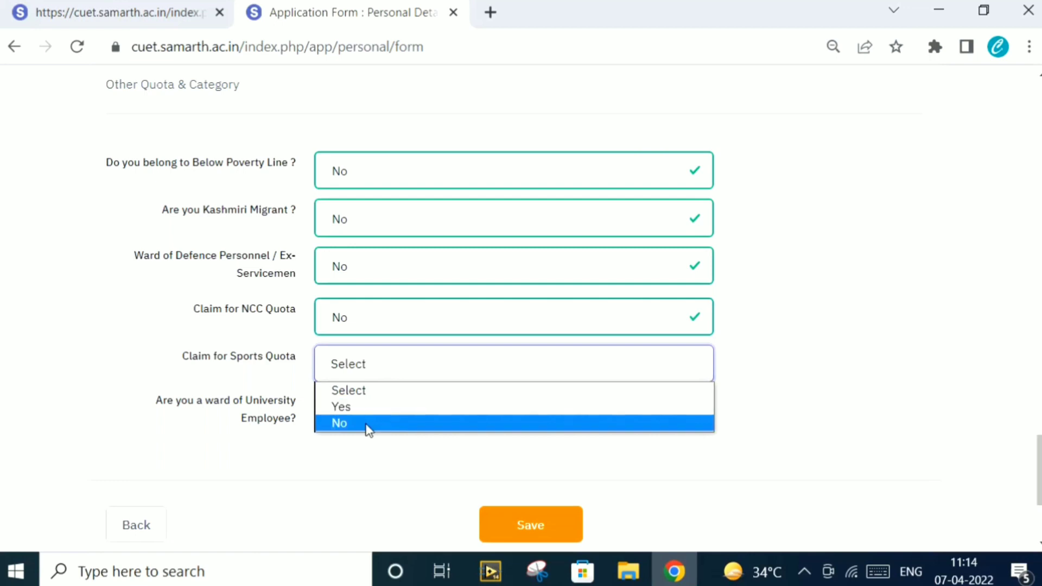
{"action": "left_click", "coordinate": [367, 430]}
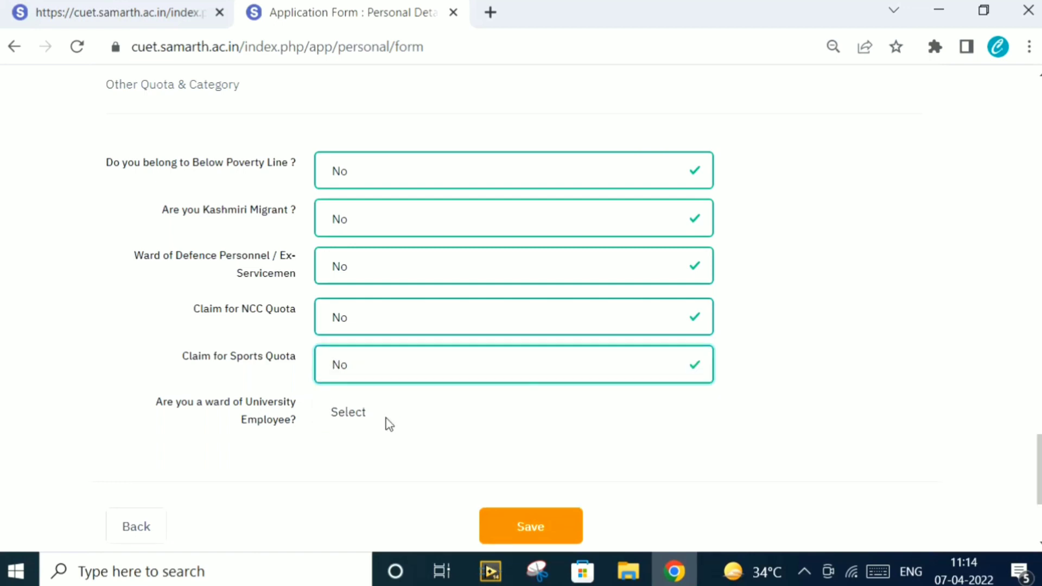
{"action": "left_click", "coordinate": [389, 424]}
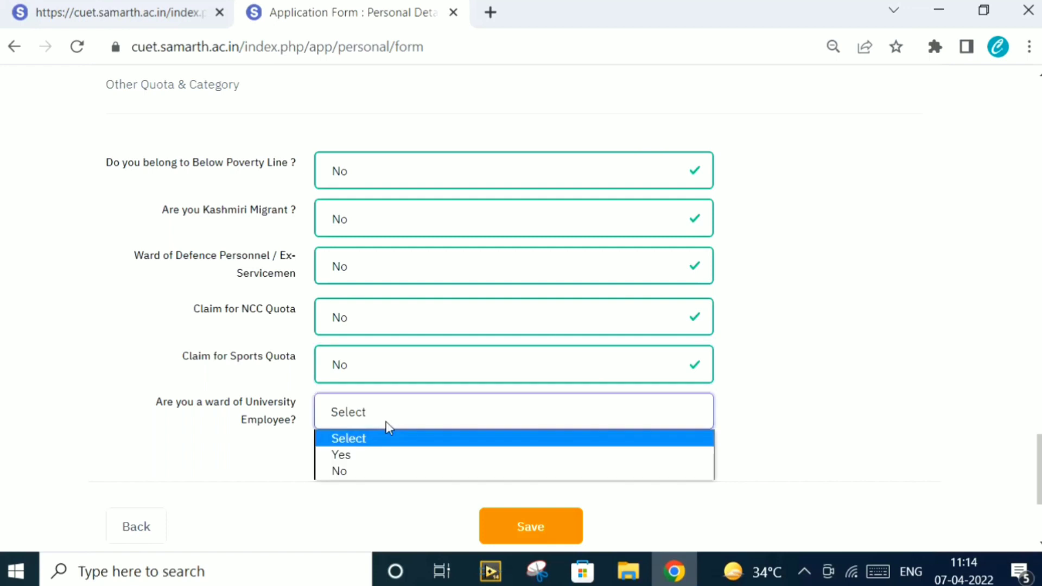
{"action": "left_click", "coordinate": [366, 472]}
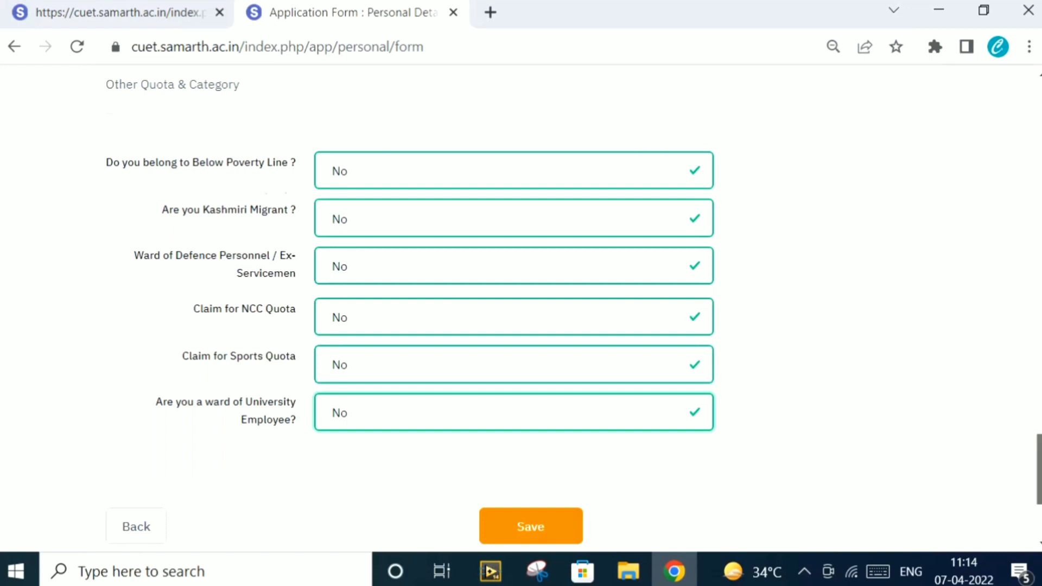
{"action": "scroll", "coordinate": [1039, 470], "scroll_direction": "down", "scroll_amount": 1}
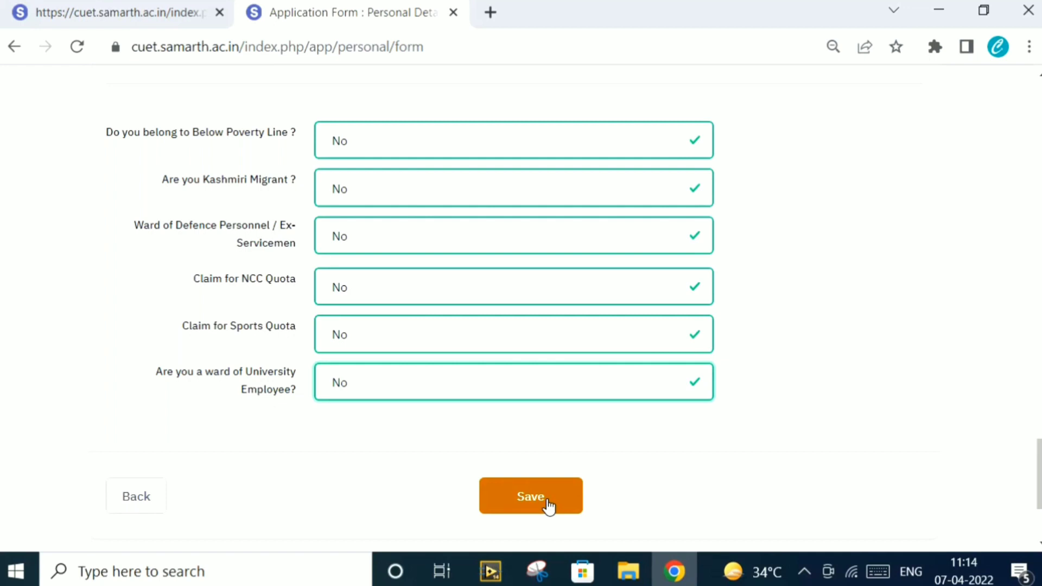
Save the Personal Details form and scroll through its read-only summary to the bottom
{"action": "left_click", "coordinate": [548, 505]}
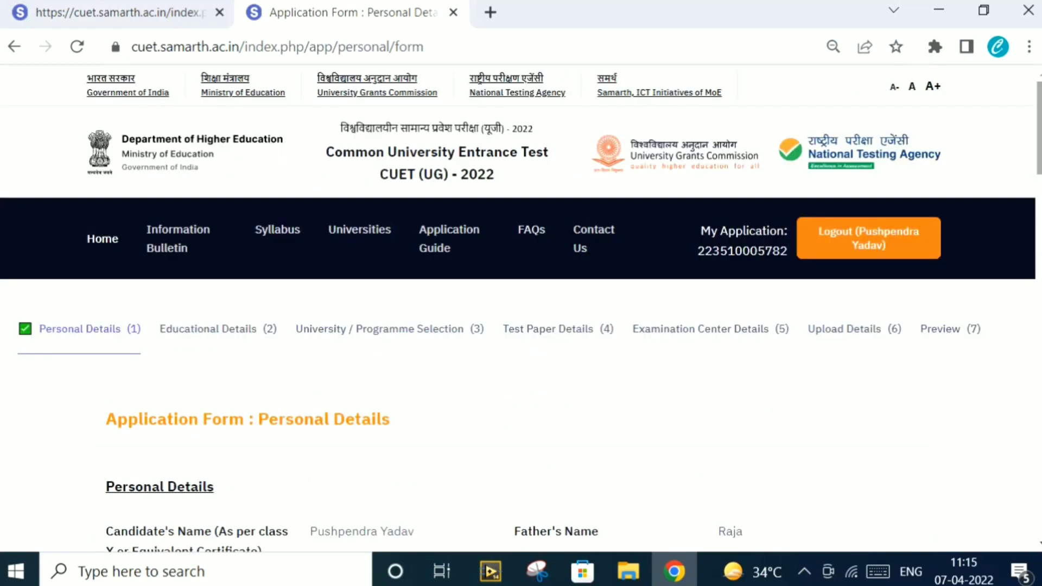
{"action": "scroll", "coordinate": [521, 312], "scroll_direction": "down", "scroll_amount": 1}
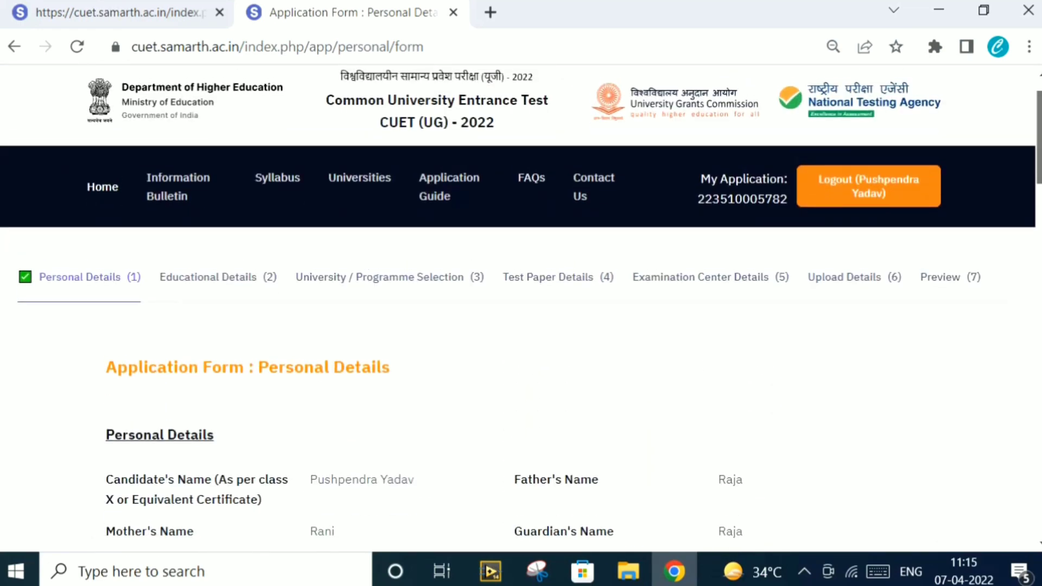
{"action": "scroll", "coordinate": [521, 301], "scroll_direction": "down", "scroll_amount": 7}
{"action": "scroll", "coordinate": [522, 301], "scroll_direction": "down", "scroll_amount": 6}
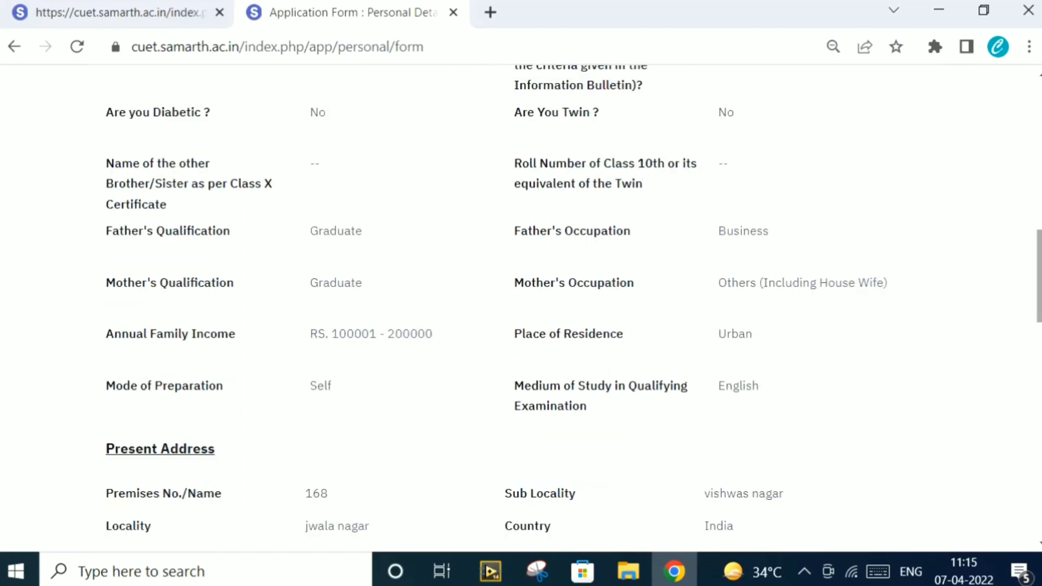
{"action": "scroll", "coordinate": [521, 302], "scroll_direction": "down", "scroll_amount": 5}
{"action": "scroll", "coordinate": [521, 302], "scroll_direction": "down", "scroll_amount": 4}
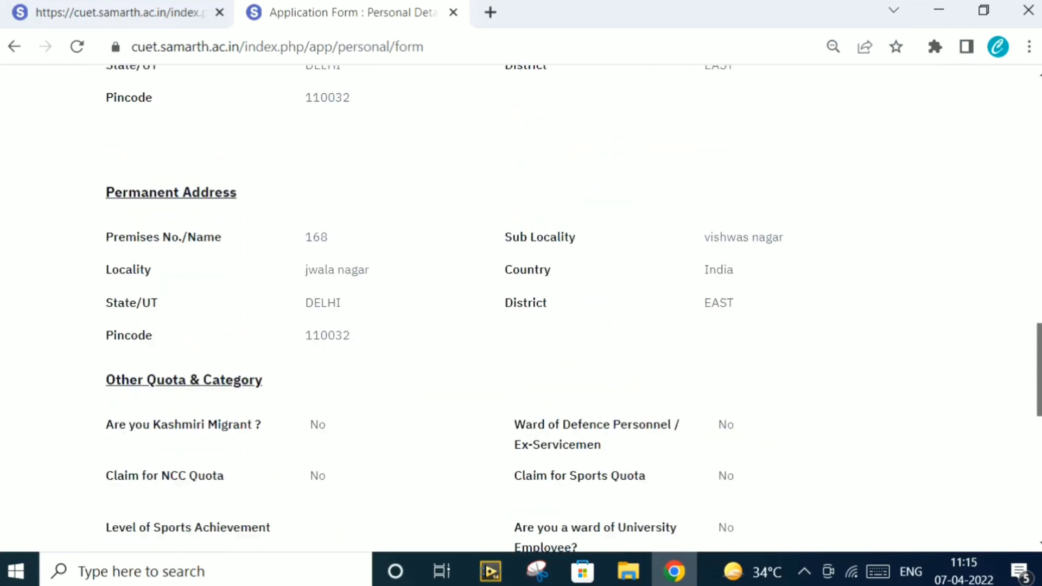
{"action": "scroll", "coordinate": [521, 302], "scroll_direction": "down", "scroll_amount": 7}
{"action": "scroll", "coordinate": [521, 301], "scroll_direction": "down", "scroll_amount": 2}
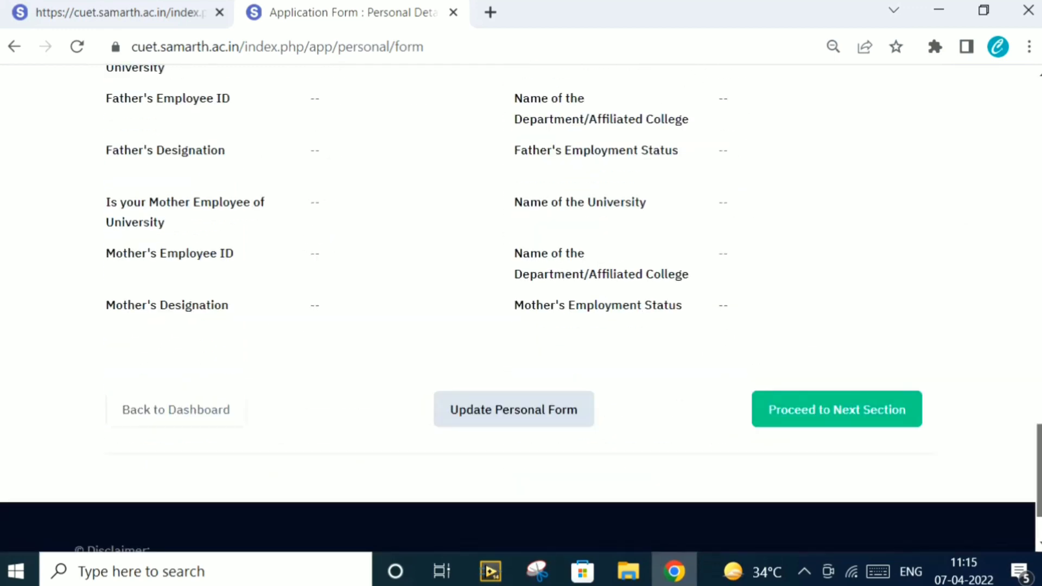
{"action": "scroll", "coordinate": [522, 308], "scroll_direction": "down", "scroll_amount": 1}
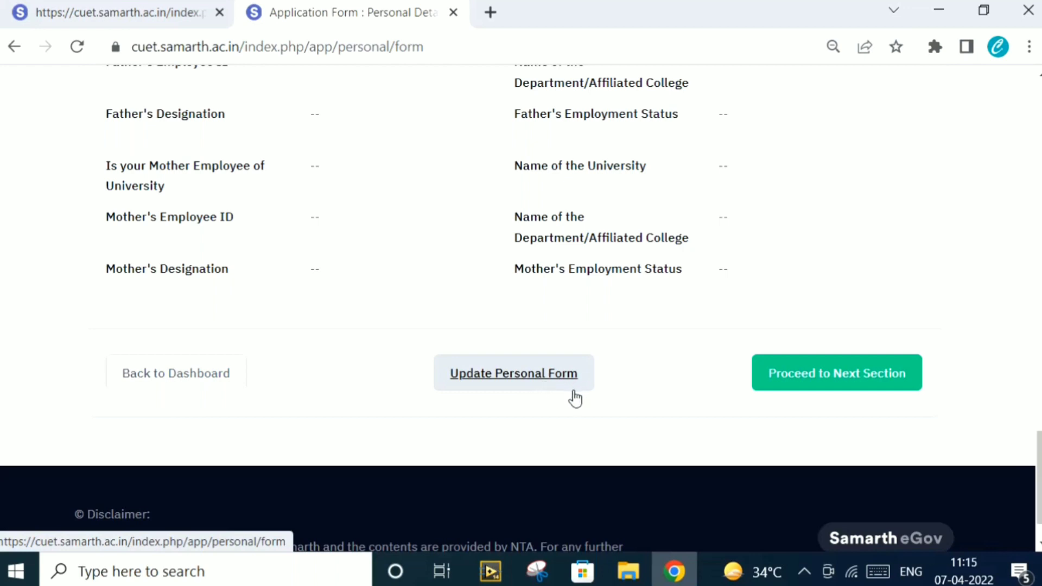
Move on to the Educational Details section and scroll to the tenth-grade fields
{"action": "left_click", "coordinate": [815, 385]}
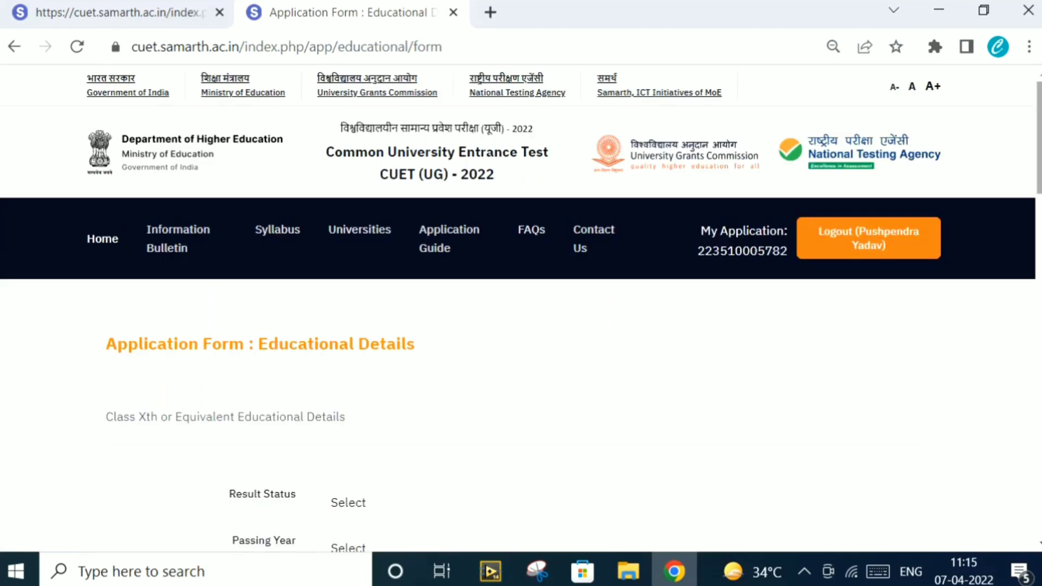
{"action": "scroll", "coordinate": [521, 309], "scroll_direction": "down", "scroll_amount": 1}
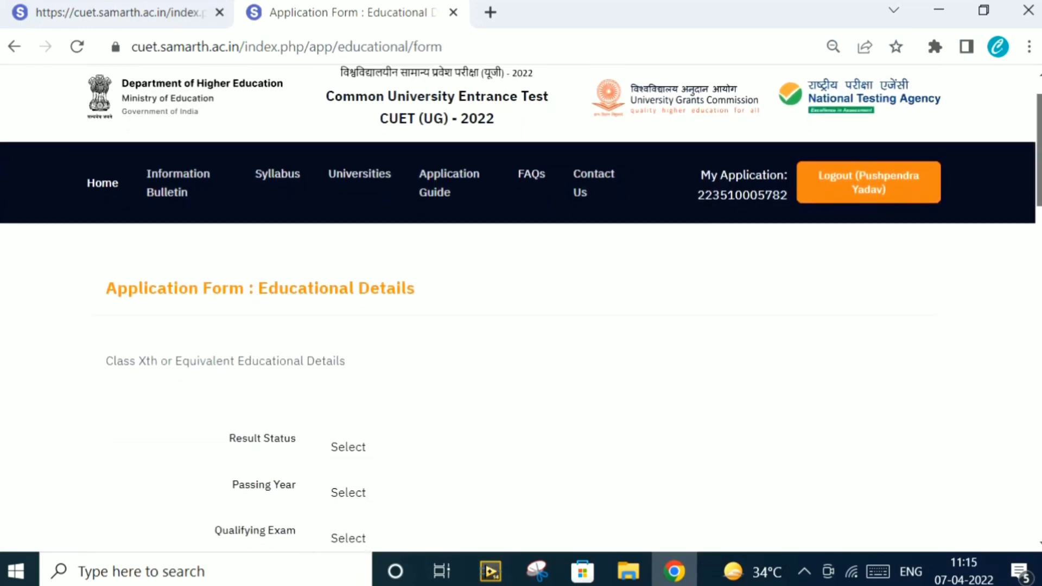
{"action": "scroll", "coordinate": [521, 310], "scroll_direction": "down", "scroll_amount": 2}
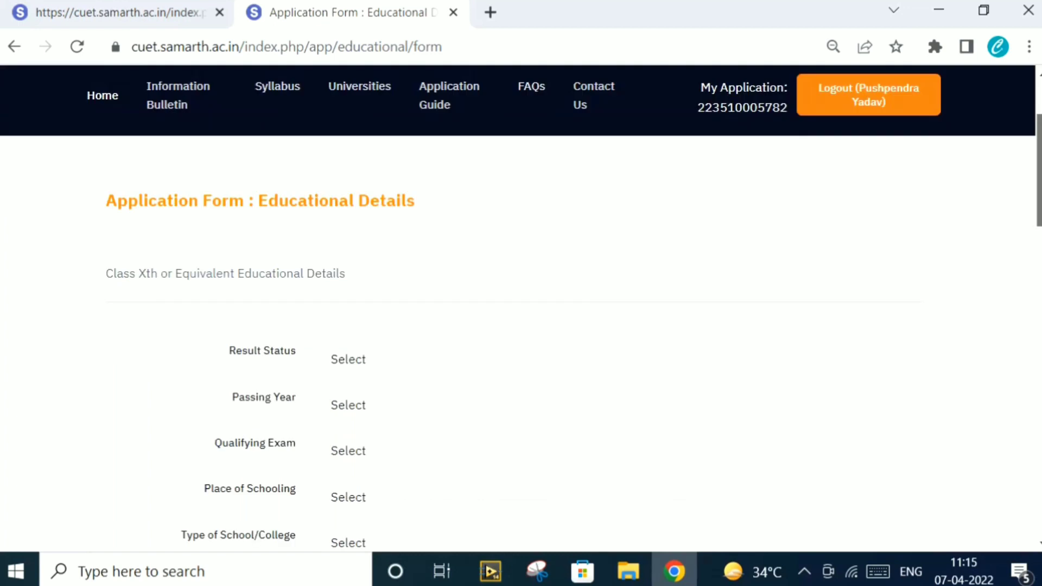
{"action": "scroll", "coordinate": [521, 309], "scroll_direction": "down", "scroll_amount": 2}
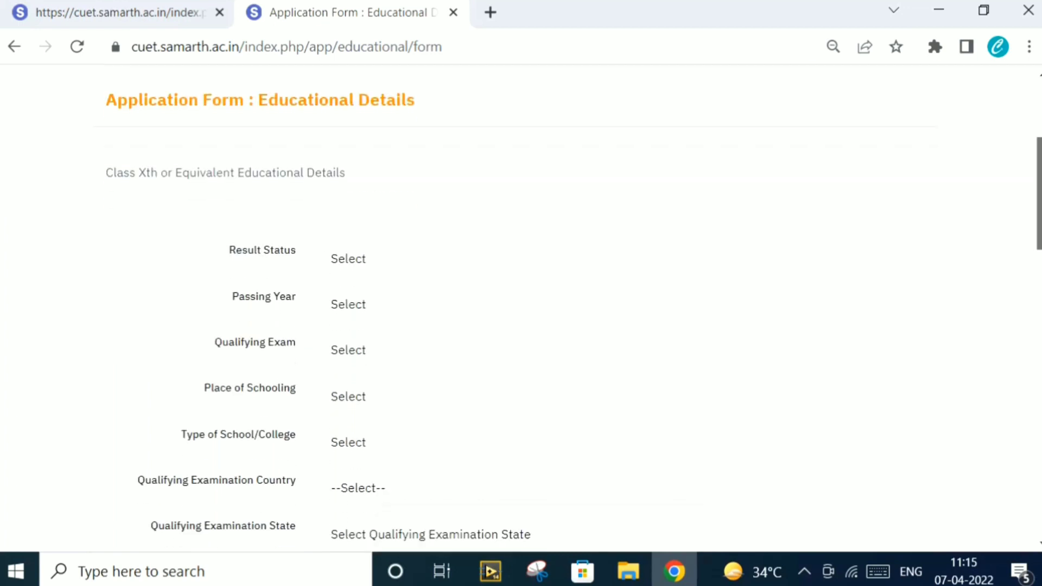
{"action": "scroll", "coordinate": [521, 304], "scroll_direction": "down", "scroll_amount": 2}
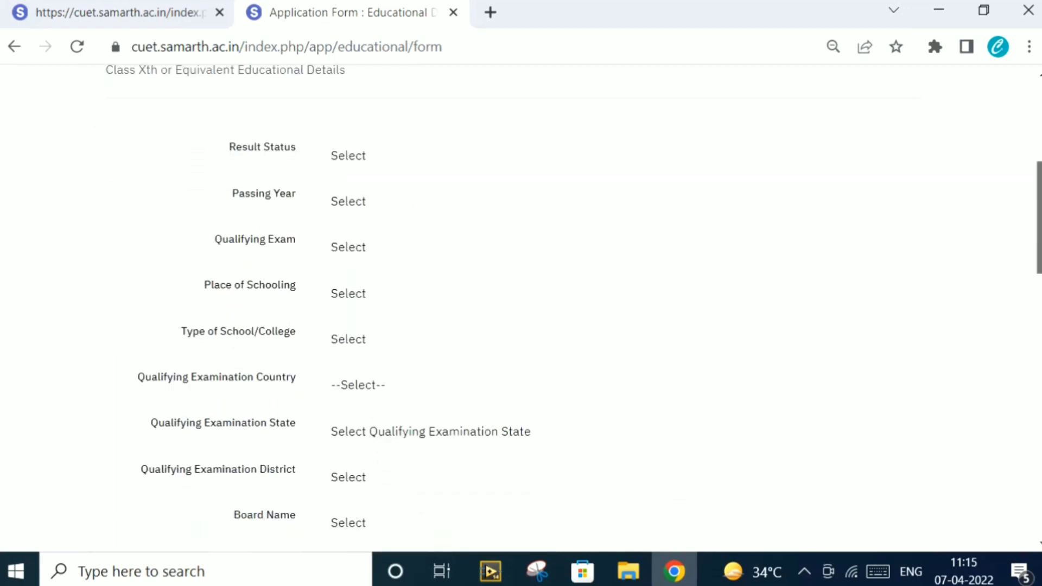
Set Result Status Passed, Passing Year 2019, and Qualifying Exam 10th or Equivalent
{"action": "left_click", "coordinate": [560, 135]}
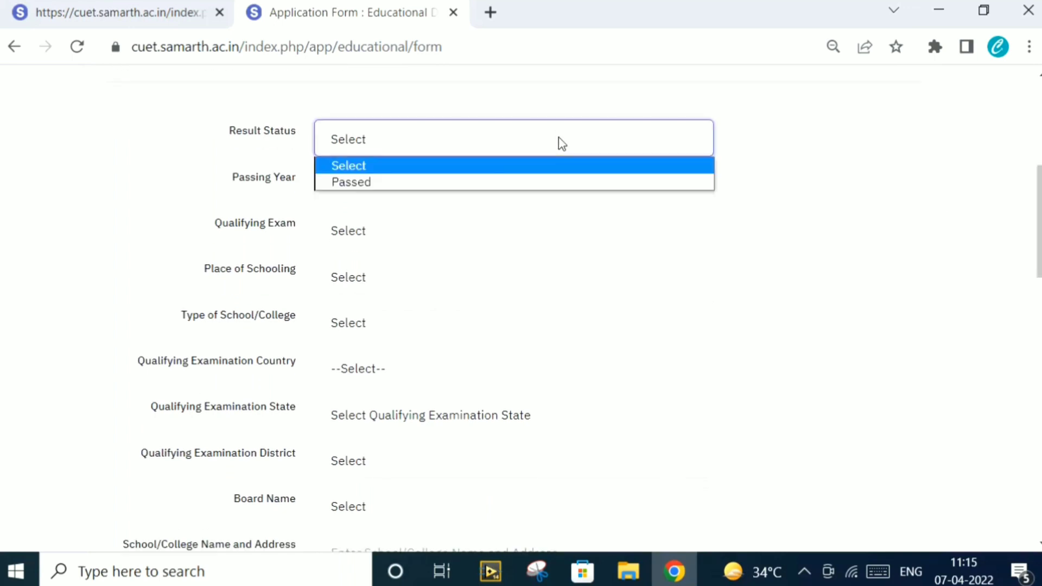
{"action": "left_click", "coordinate": [522, 182]}
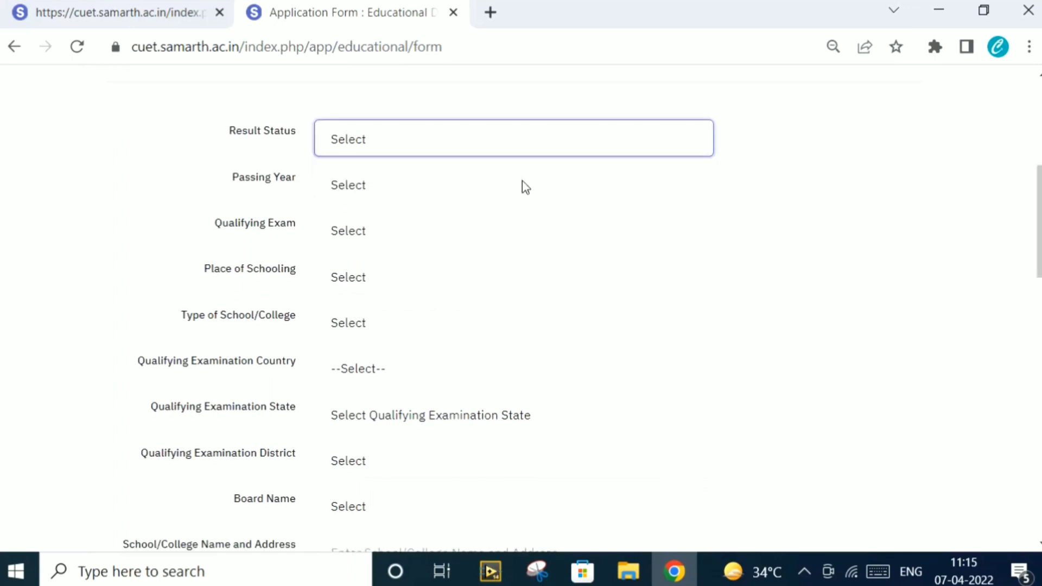
{"action": "left_click", "coordinate": [489, 193]}
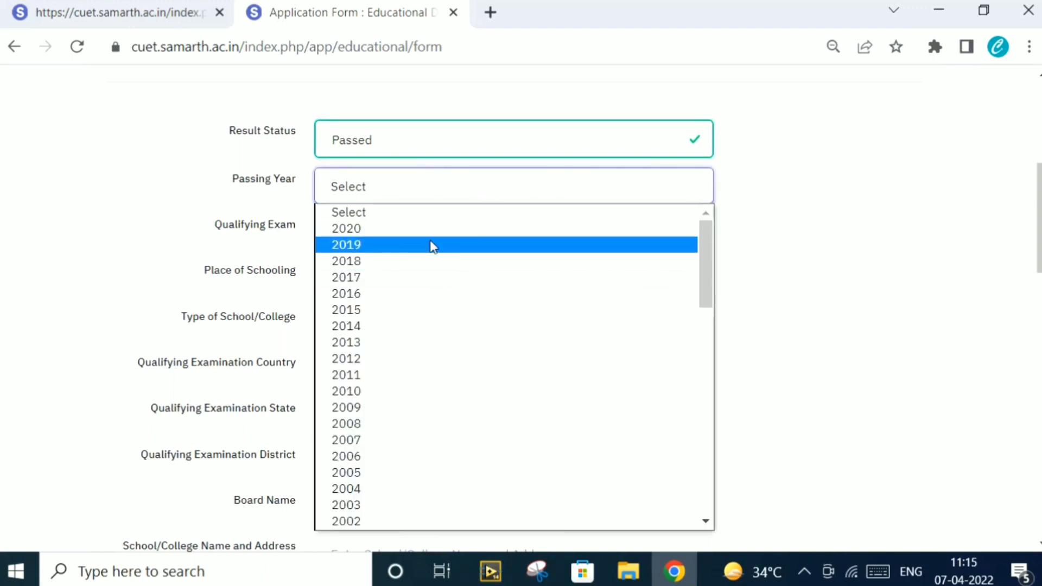
{"action": "left_click", "coordinate": [433, 246]}
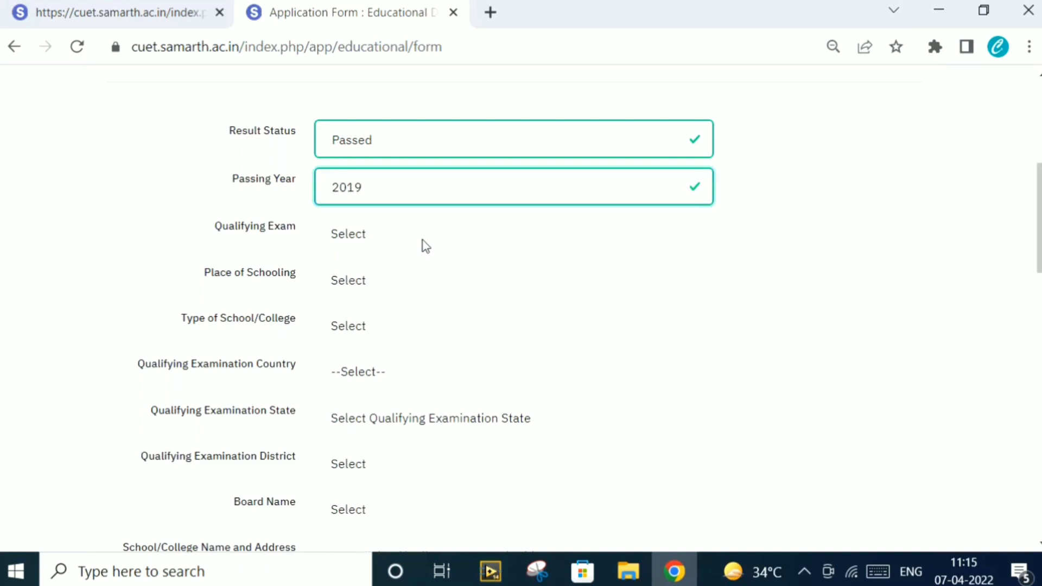
{"action": "left_click", "coordinate": [411, 243]}
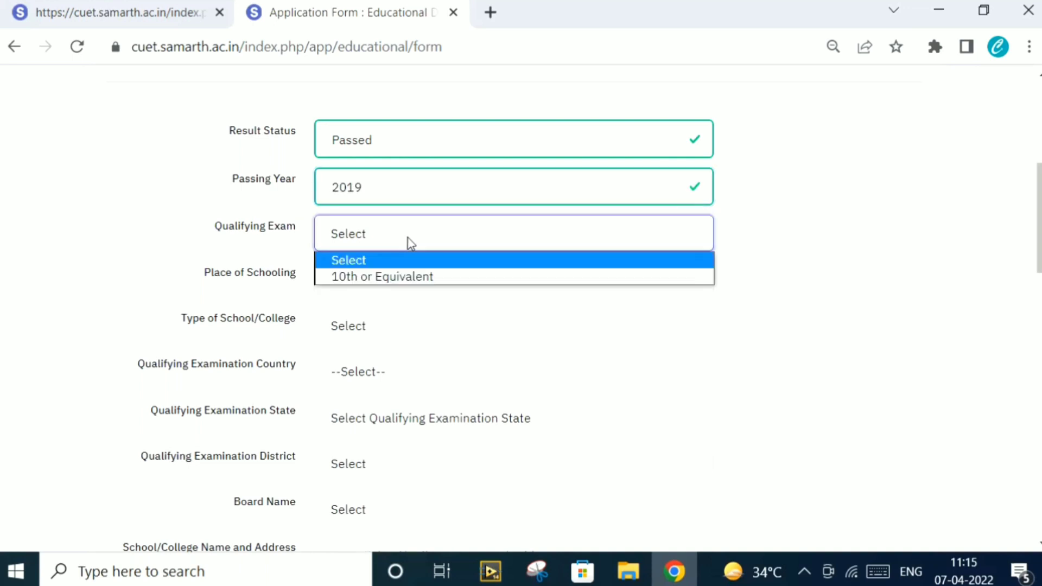
{"action": "left_click", "coordinate": [411, 278]}
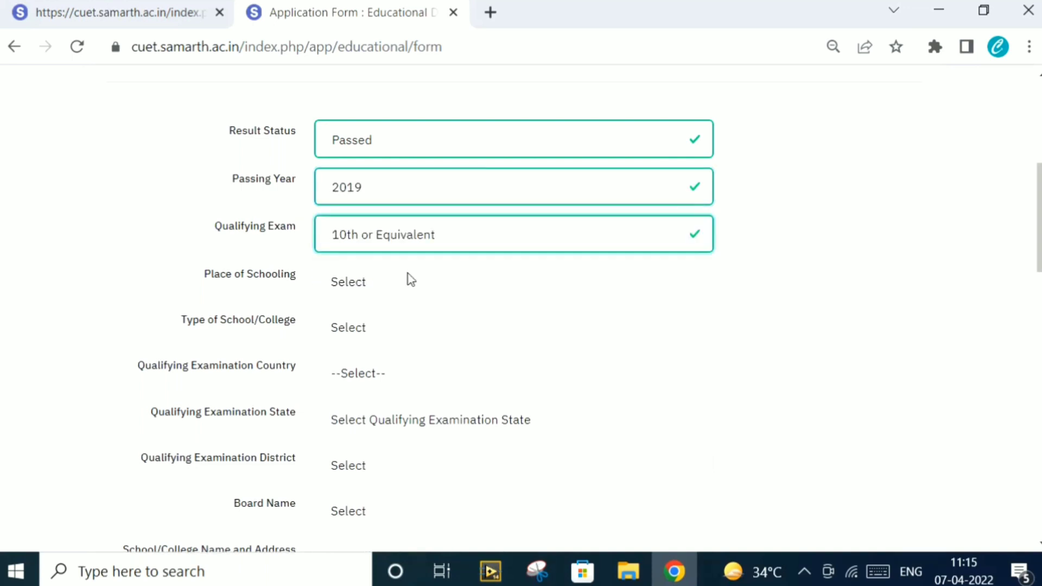
Set place of schooling Rural, school type Government School, and examination country India
{"action": "left_click", "coordinate": [411, 293]}
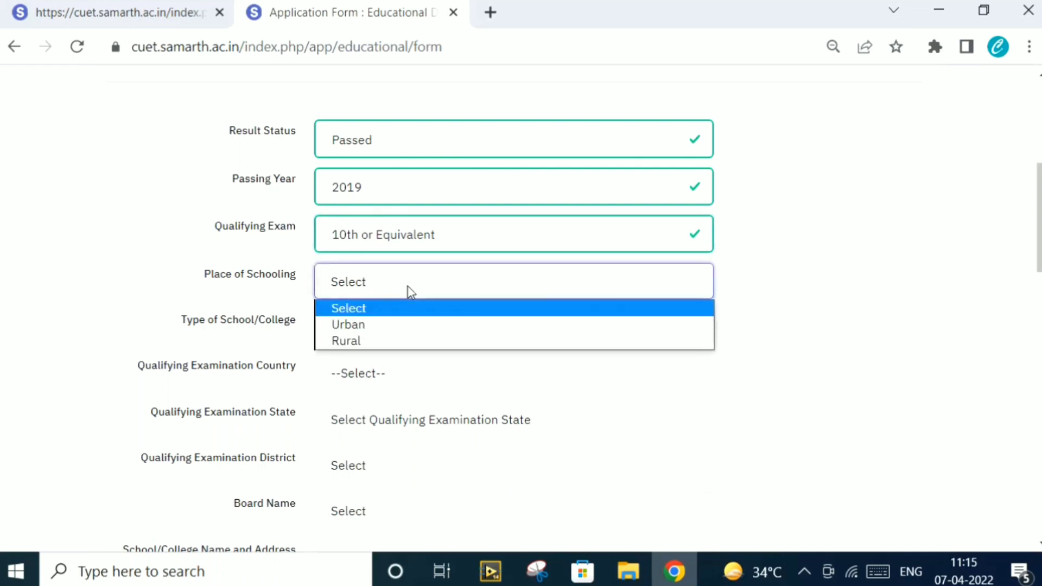
{"action": "left_click", "coordinate": [389, 341]}
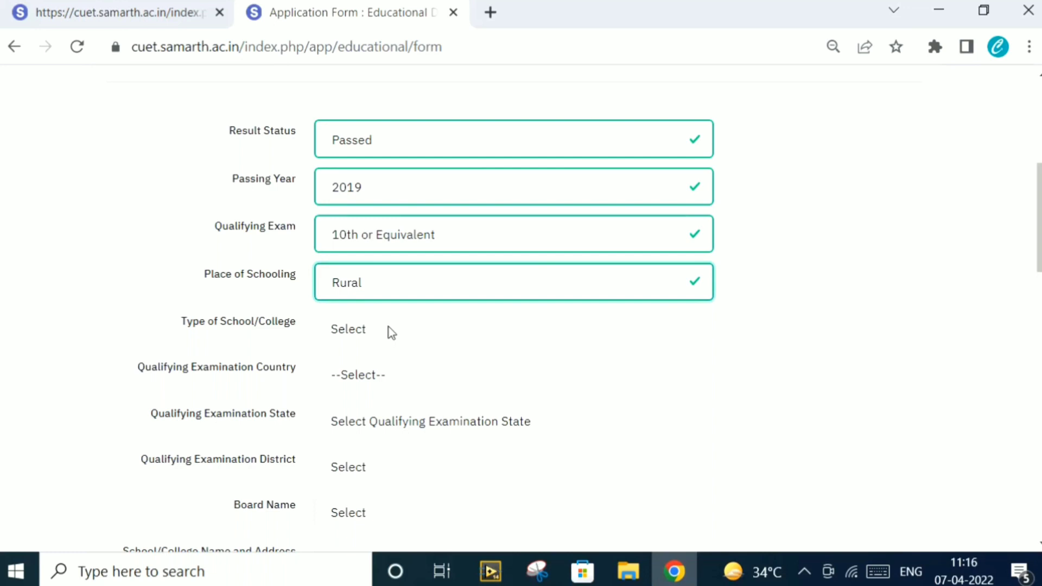
{"action": "left_click", "coordinate": [390, 328]}
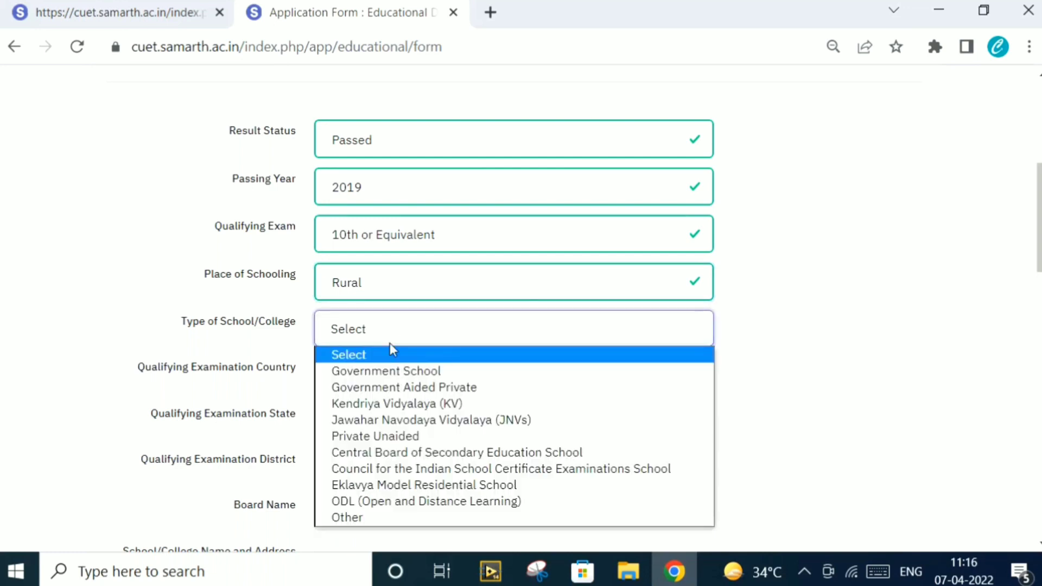
{"action": "left_click", "coordinate": [395, 373]}
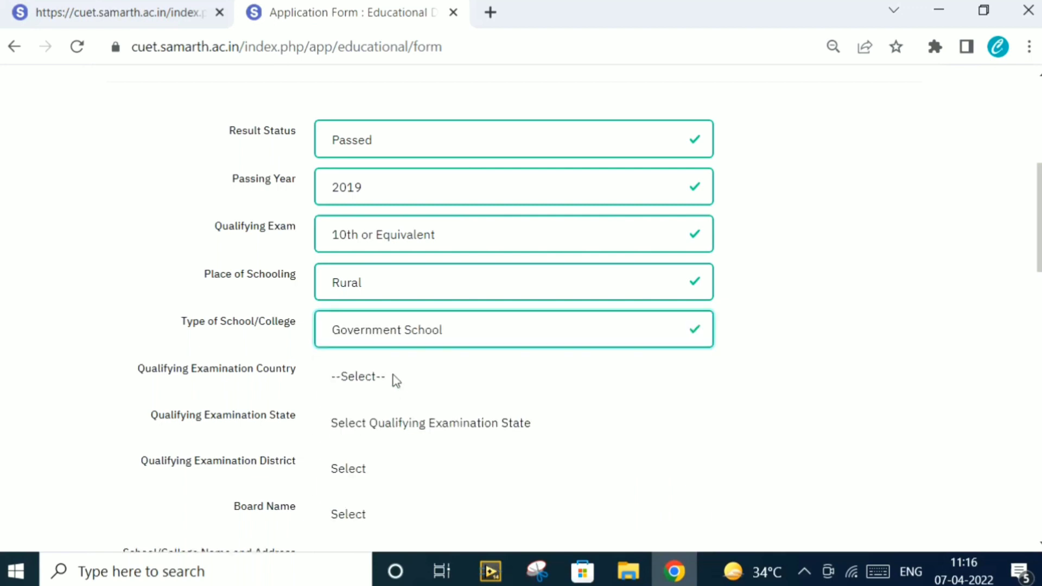
{"action": "left_click", "coordinate": [392, 375]}
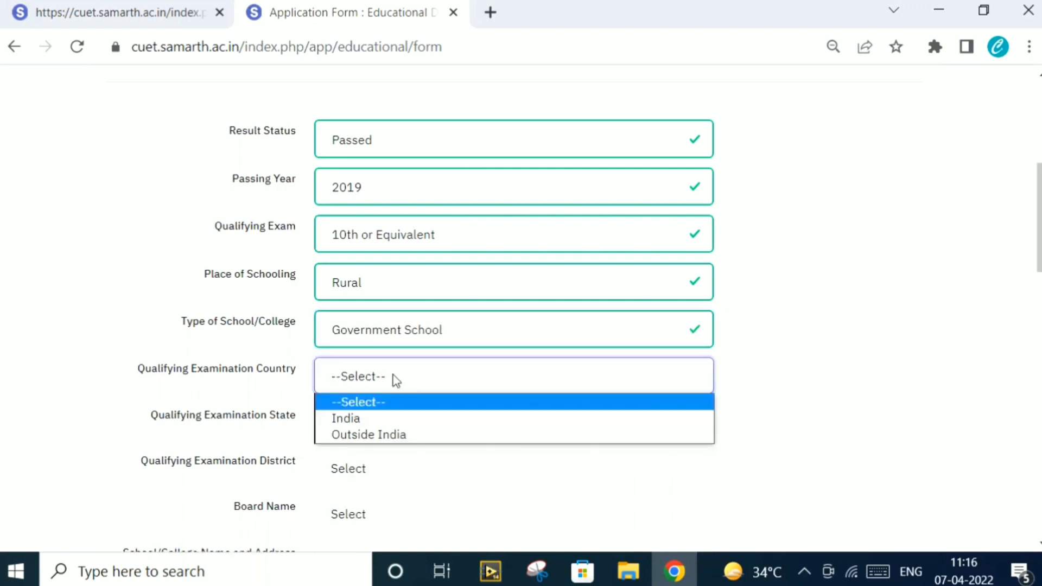
{"action": "left_click", "coordinate": [393, 418]}
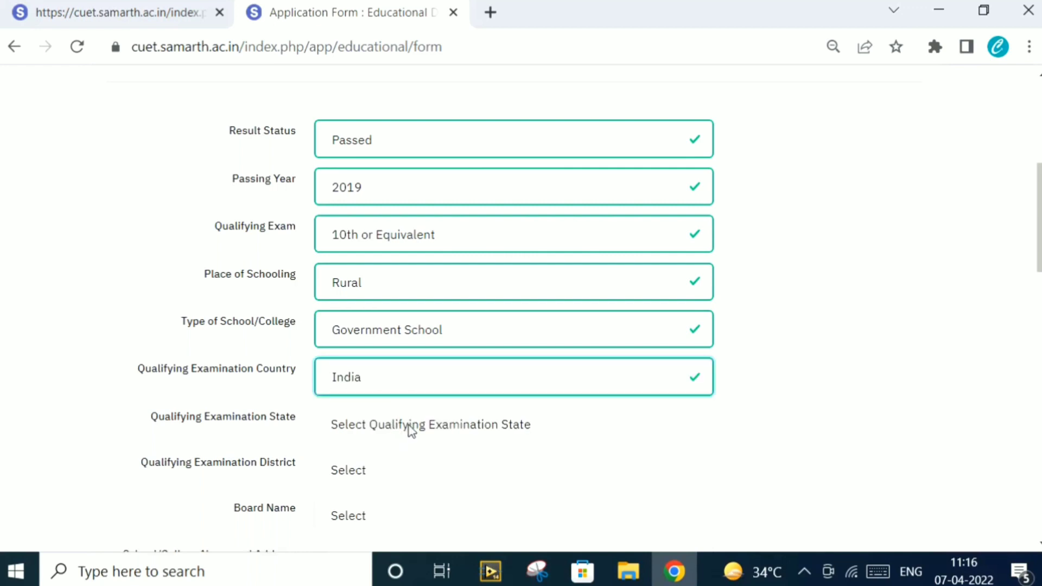
Choose state DELHI, district EAST, and board CENTRAL BOARD OF SECONDARY EDUCATION
{"action": "left_click", "coordinate": [409, 427]}
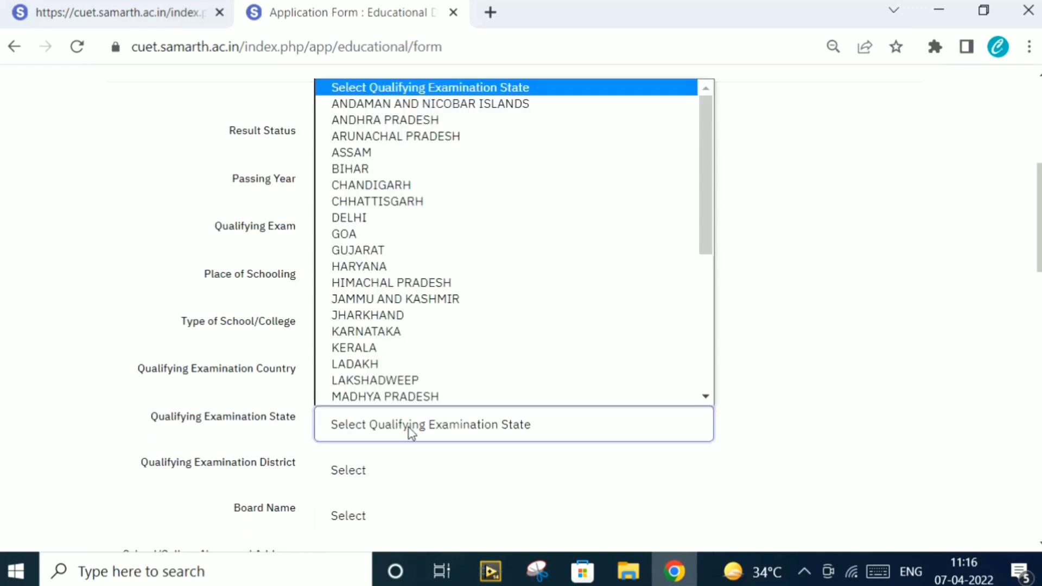
{"action": "left_click", "coordinate": [416, 222]}
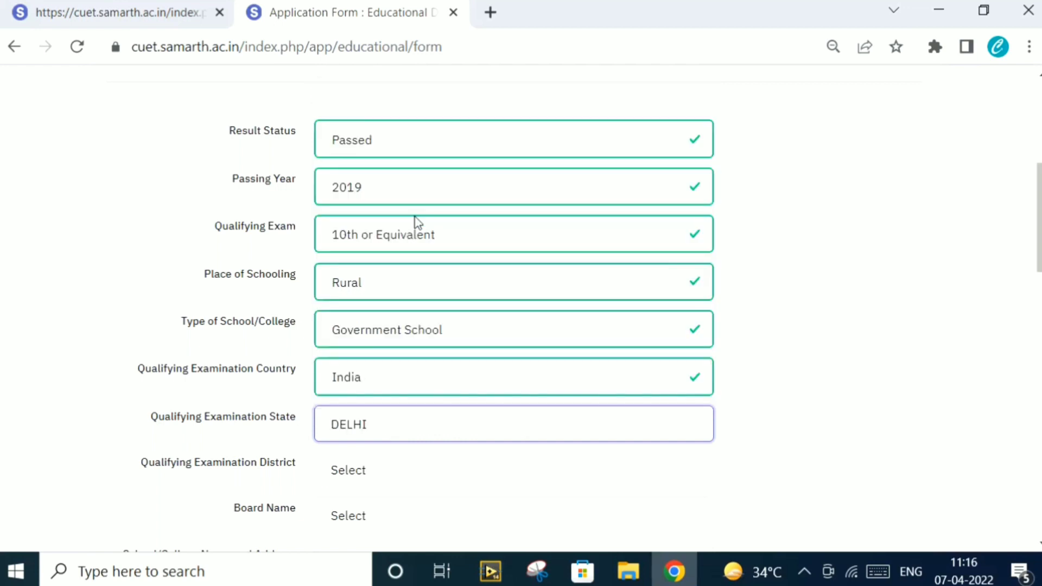
{"action": "left_click", "coordinate": [373, 475]}
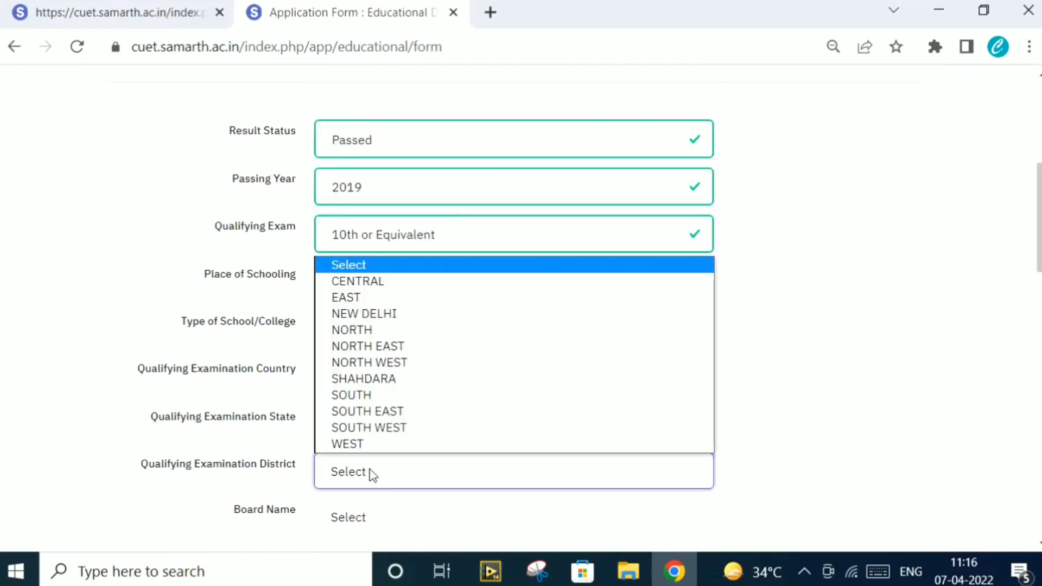
{"action": "left_click", "coordinate": [399, 299]}
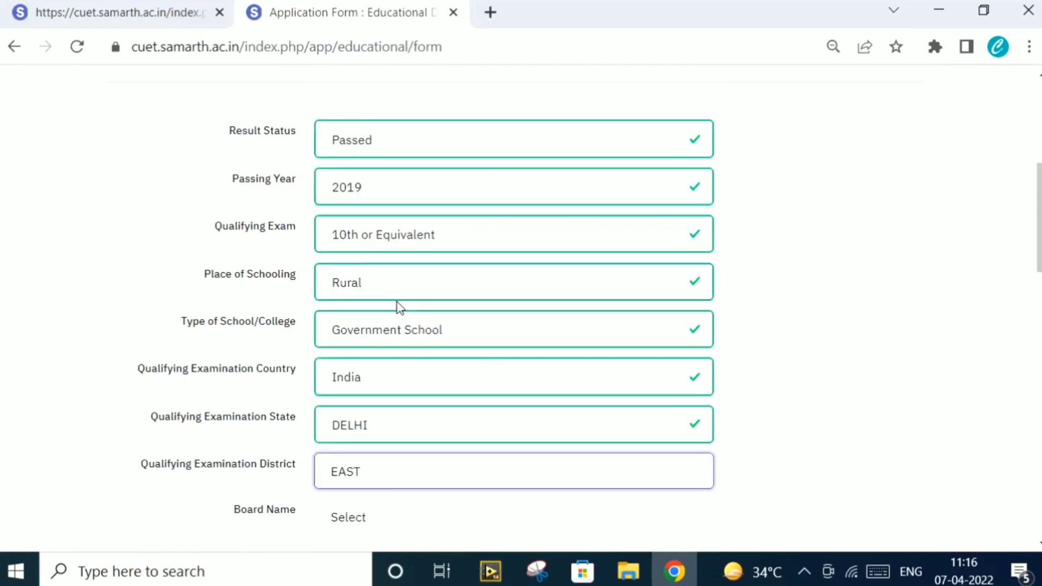
{"action": "left_click", "coordinate": [379, 525]}
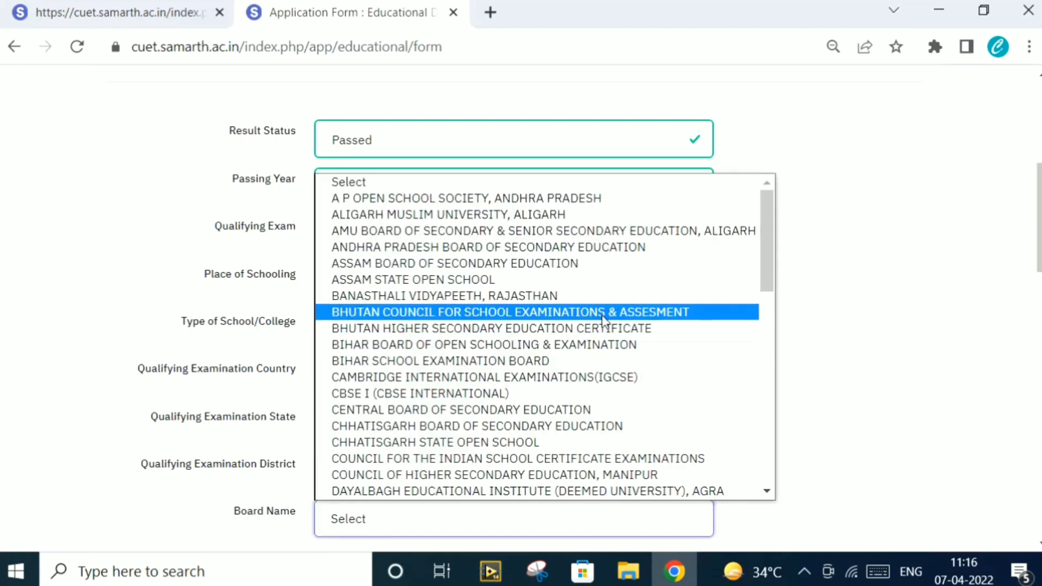
{"action": "left_click", "coordinate": [466, 410]}
{"action": "scroll", "coordinate": [1029, 292], "scroll_direction": "down", "scroll_amount": 3}
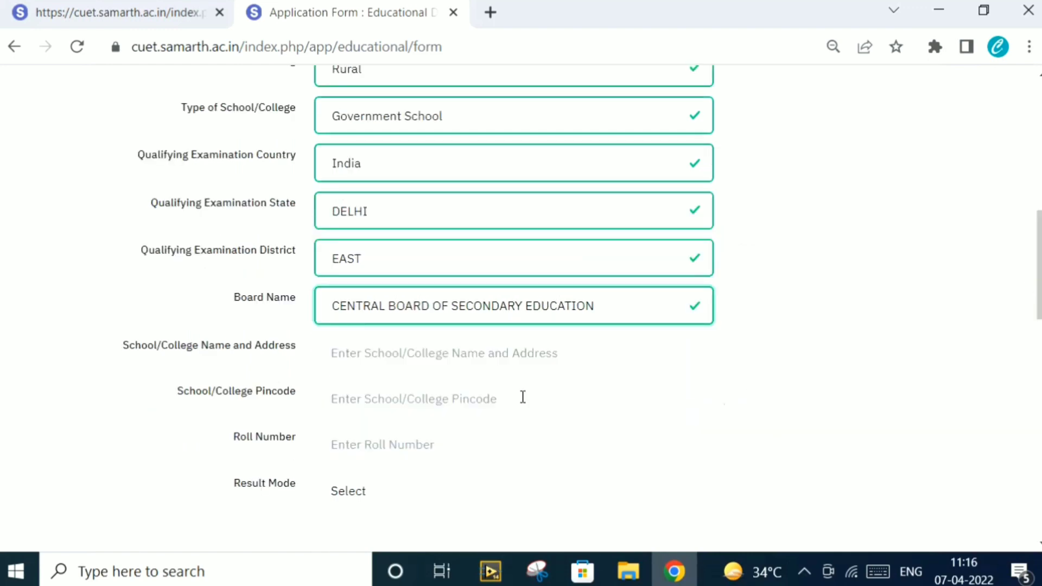
Enter school name 'dps', the school's pincode and the roll number, then set Result Mode to Grade
{"action": "left_click", "coordinate": [386, 352]}
{"action": "type", "text": "dps"}
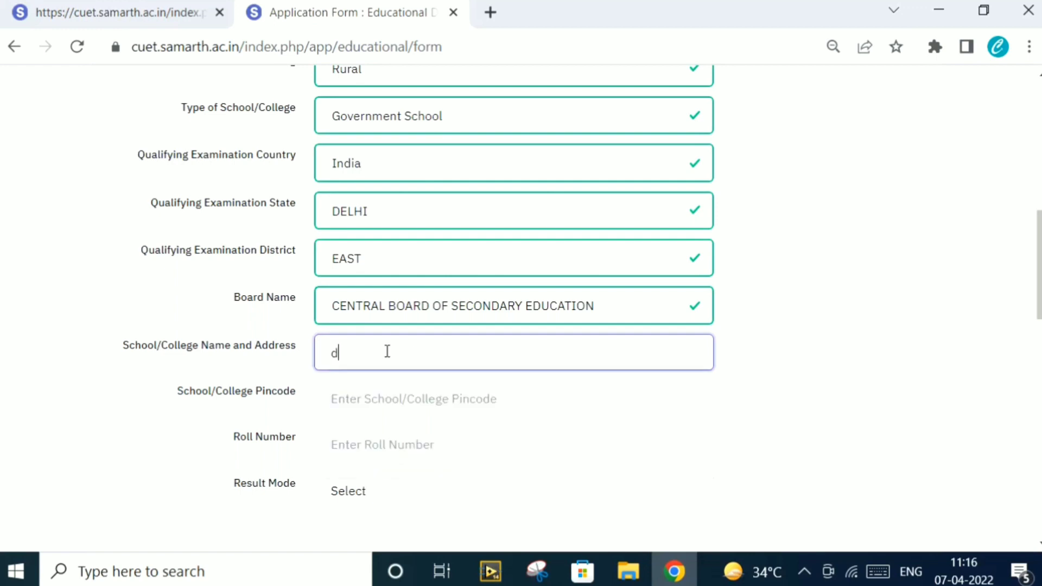
{"action": "left_click", "coordinate": [399, 402]}
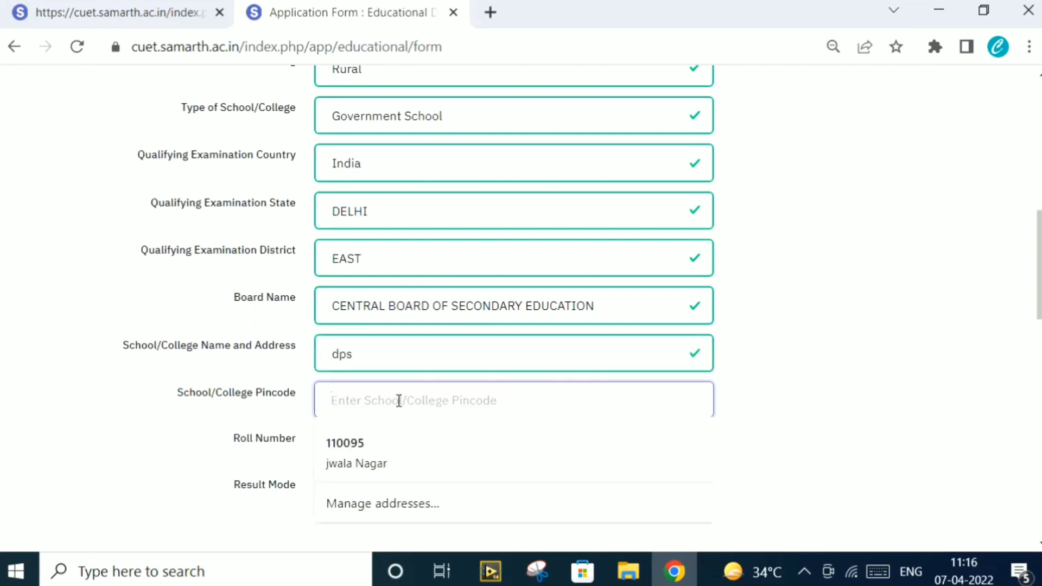
{"action": "type", "text": "110095"}
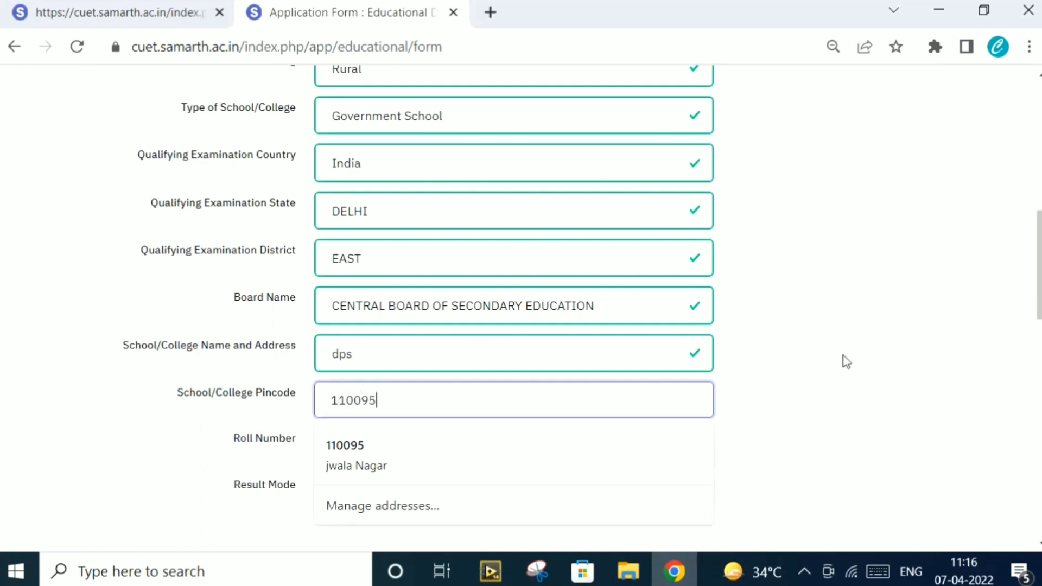
{"action": "left_click", "coordinate": [896, 354]}
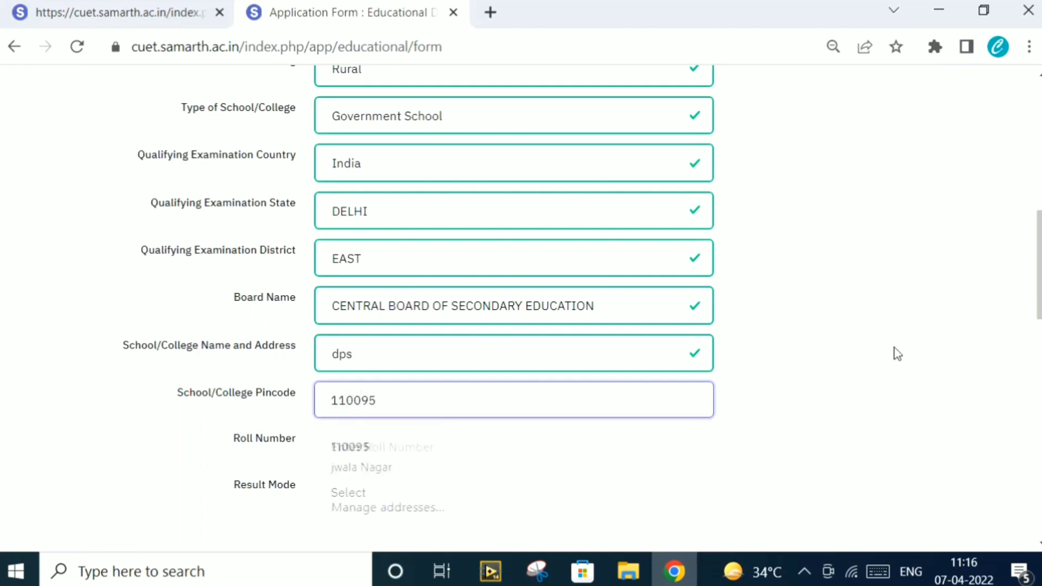
{"action": "left_click", "coordinate": [495, 450]}
{"action": "type", "text": "98"}
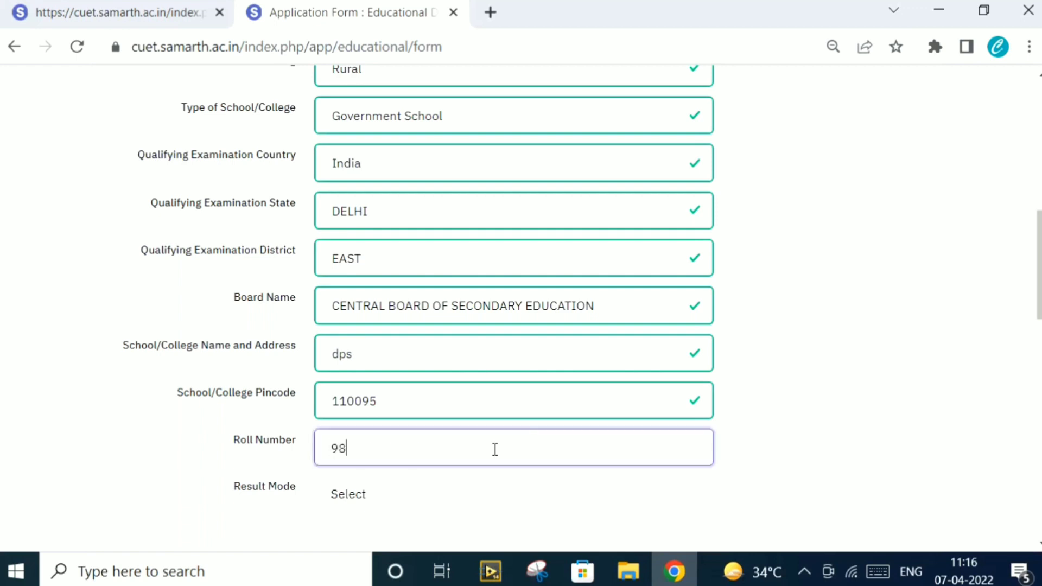
{"action": "type", "text": "765"}
{"action": "left_click", "coordinate": [412, 489]}
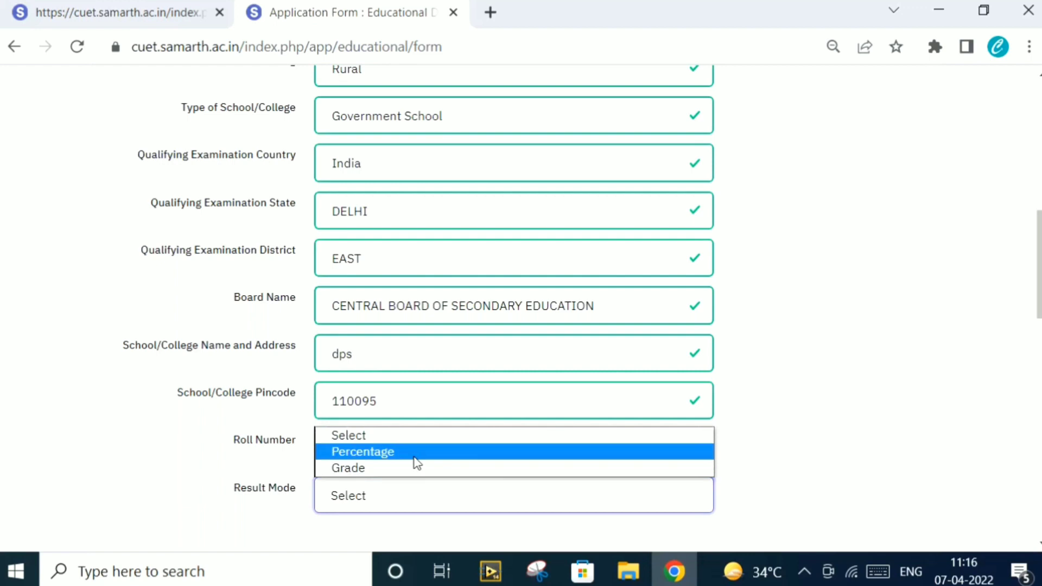
{"action": "left_click", "coordinate": [406, 471]}
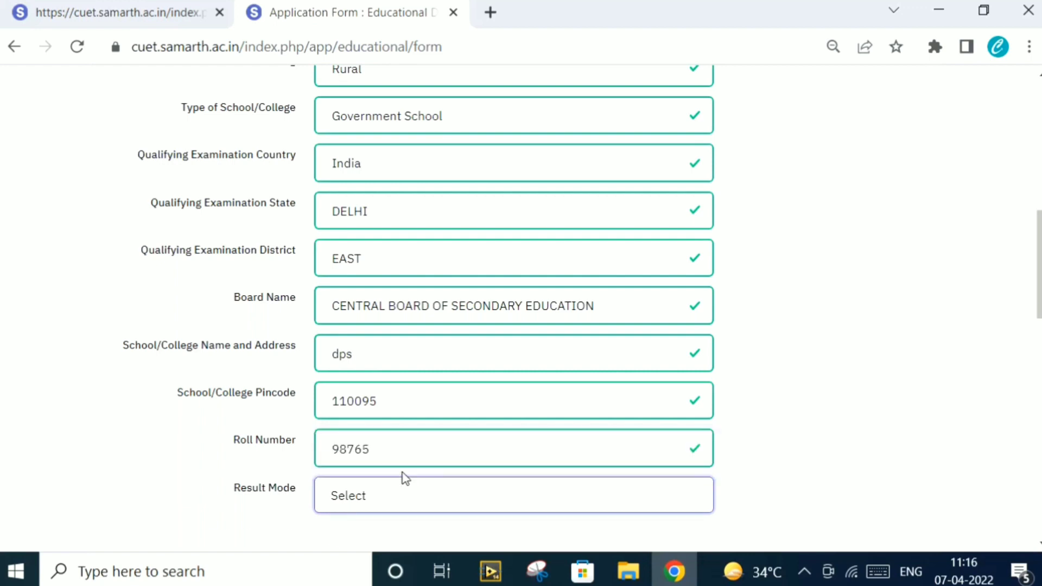
Set Maximum Grade Point to 10.00 and enter 9.8 as CGPA Obtained
{"action": "scroll", "coordinate": [504, 479], "scroll_direction": "down", "scroll_amount": 1}
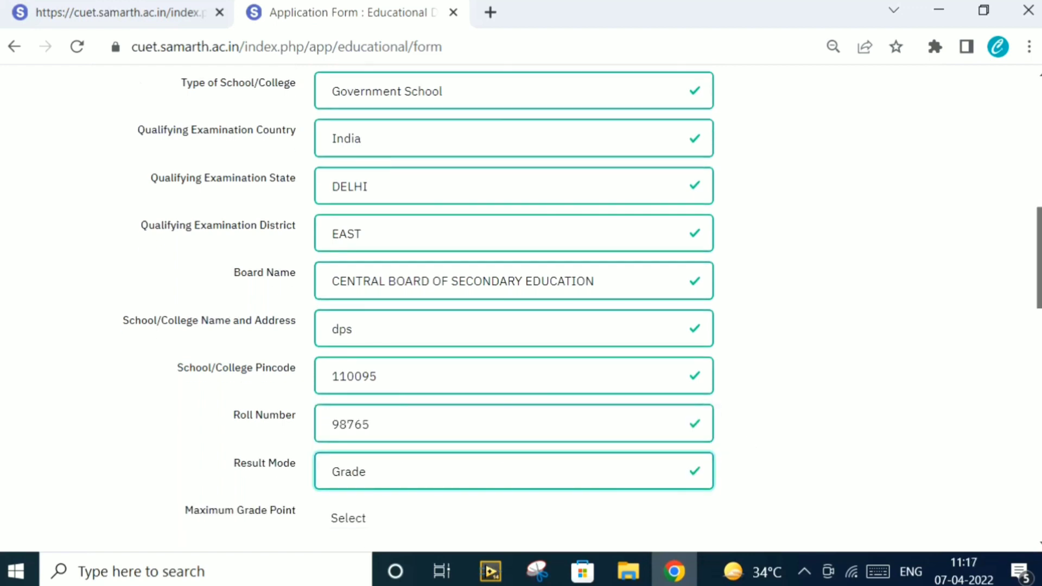
{"action": "scroll", "coordinate": [513, 307], "scroll_direction": "down", "scroll_amount": 1}
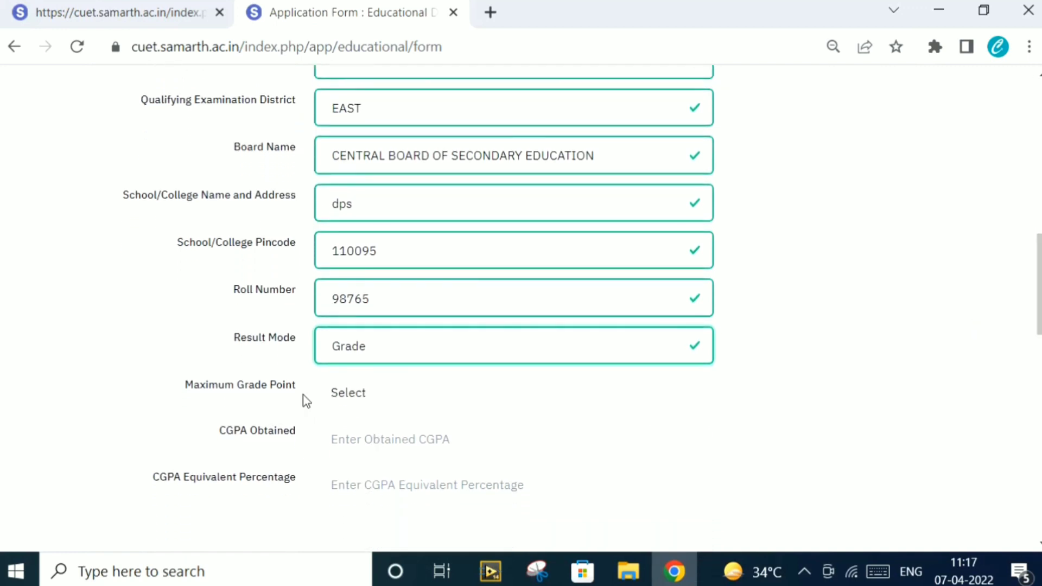
{"action": "left_click", "coordinate": [415, 395]}
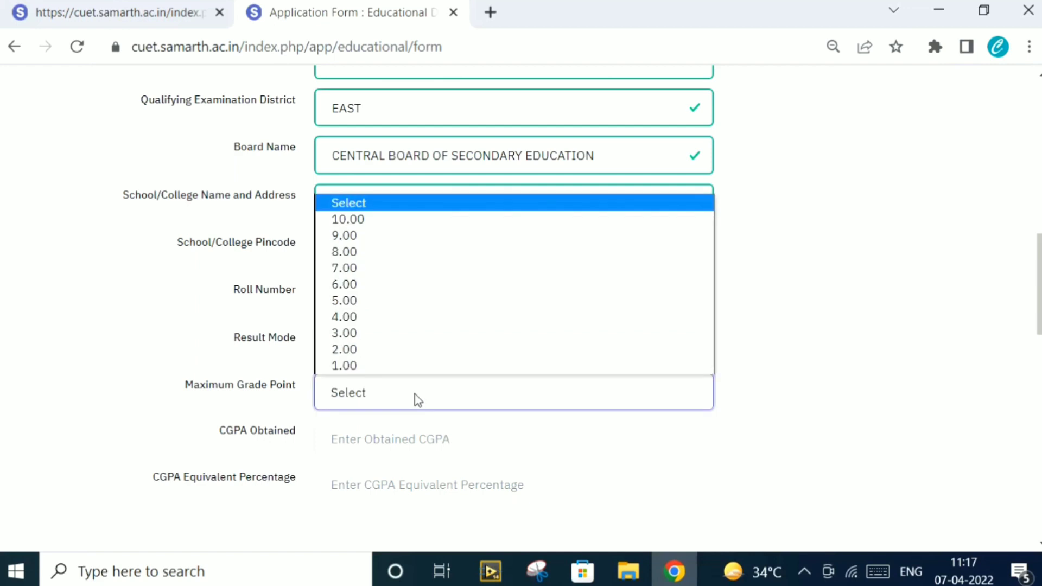
{"action": "left_click", "coordinate": [408, 225]}
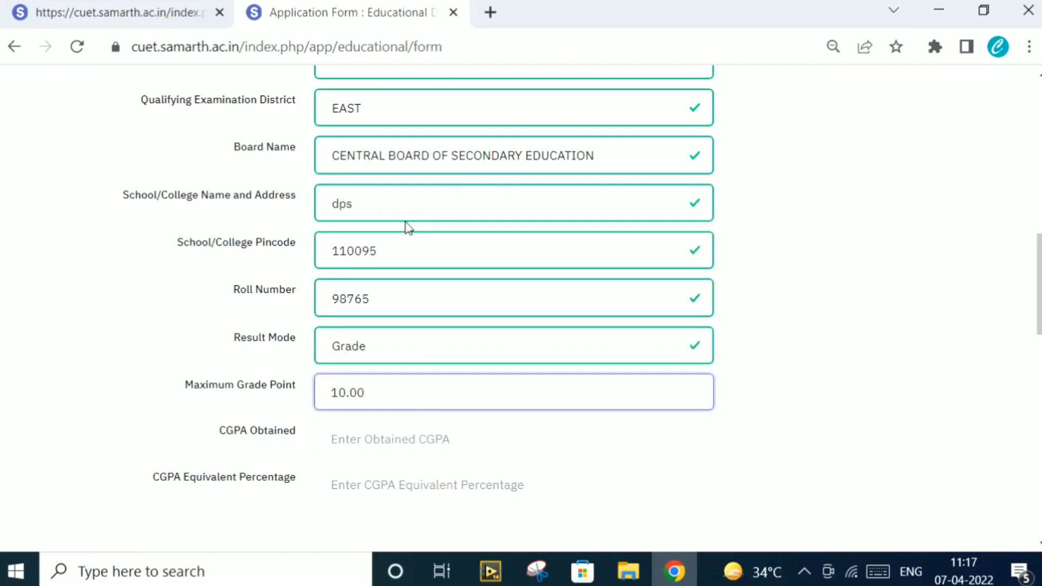
{"action": "left_click", "coordinate": [397, 443]}
{"action": "type", "text": "9"}
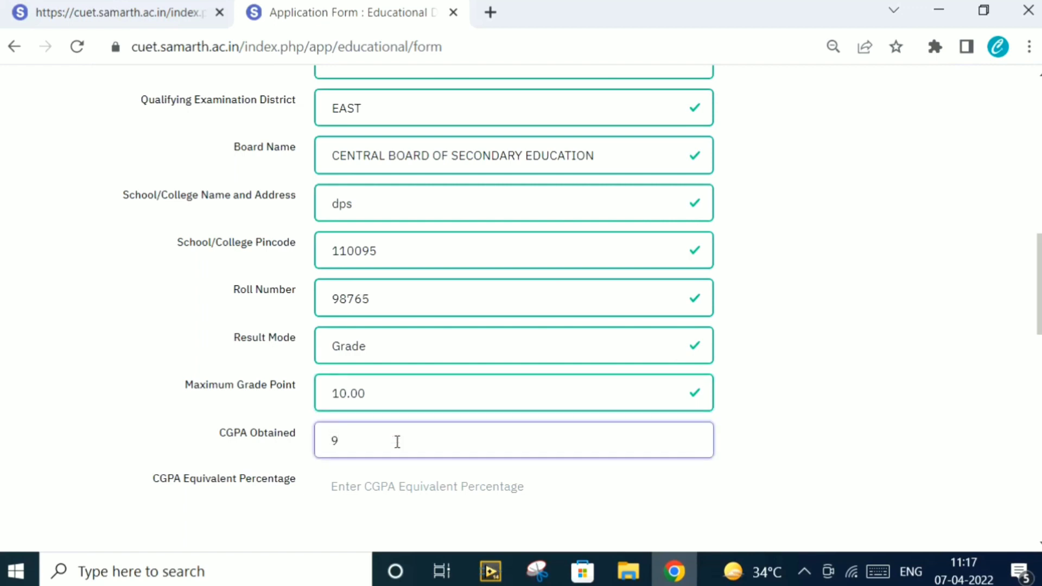
{"action": "type", "text": ".8"}
{"action": "left_click", "coordinate": [436, 487]}
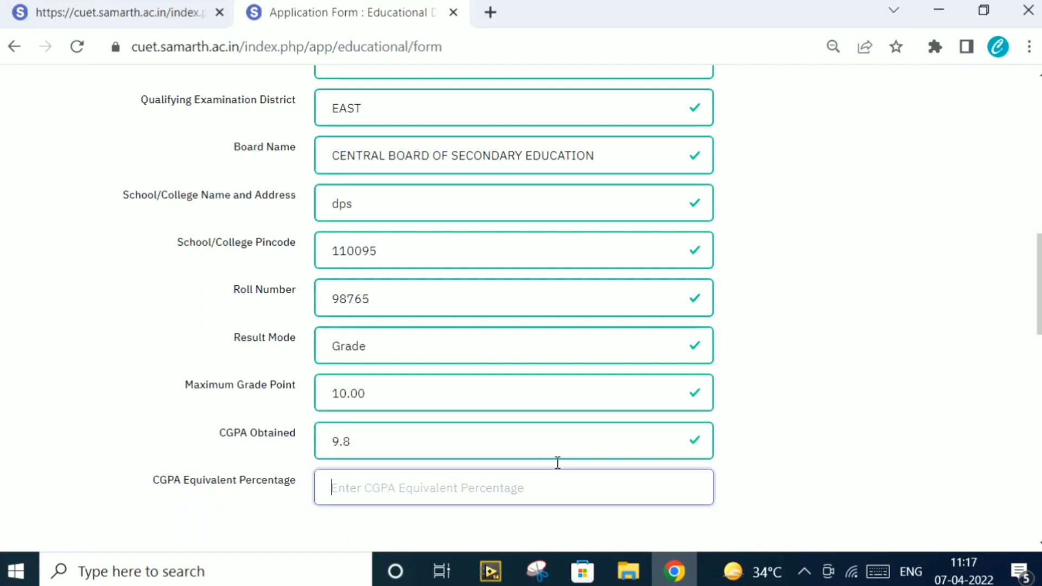
{"action": "scroll", "coordinate": [1038, 304], "scroll_direction": "down", "scroll_amount": 2}
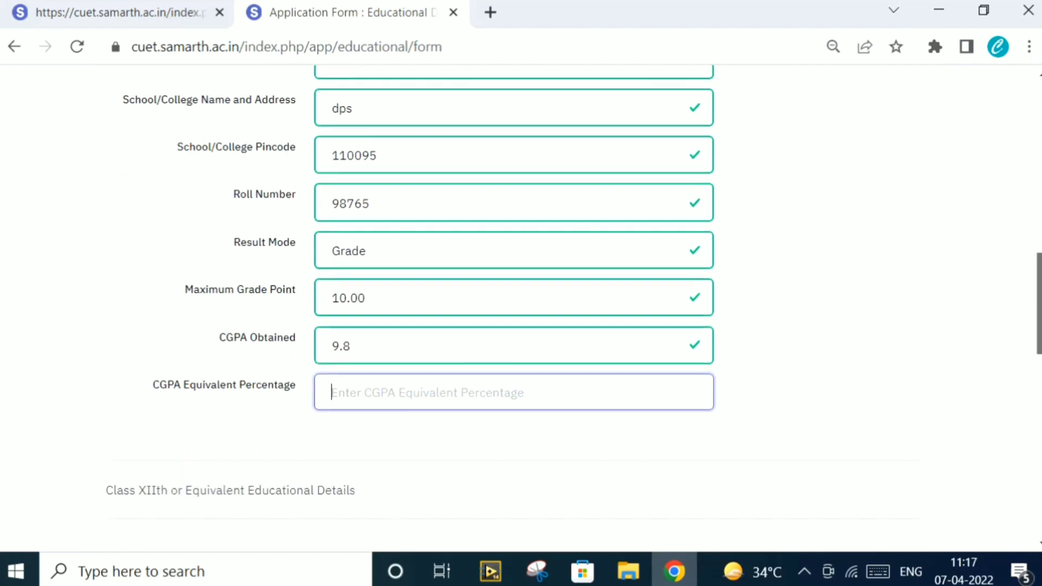
{"action": "scroll", "coordinate": [522, 310], "scroll_direction": "down", "scroll_amount": 3}
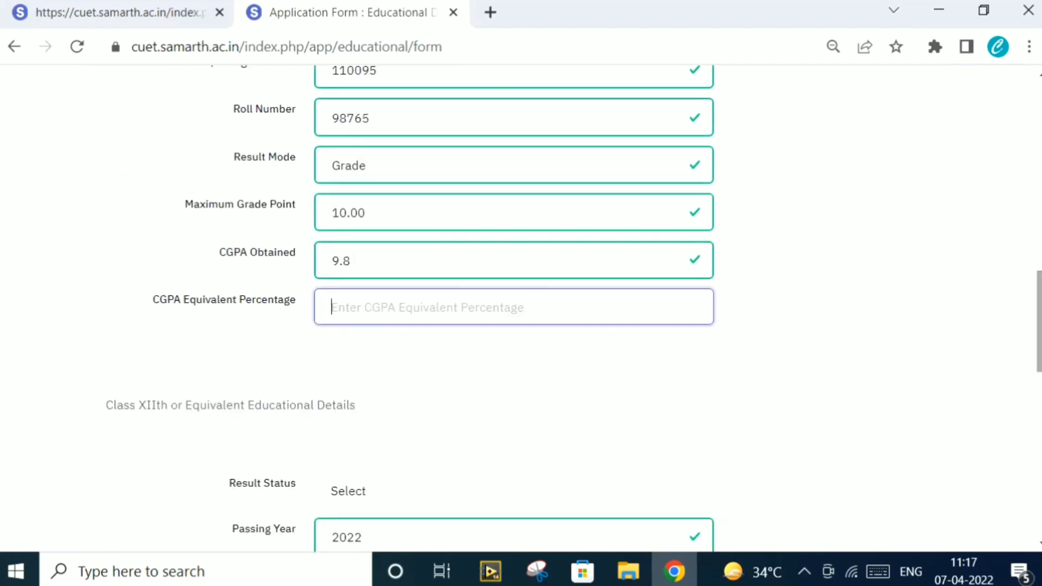
{"action": "scroll", "coordinate": [521, 309], "scroll_direction": "down", "scroll_amount": 3}
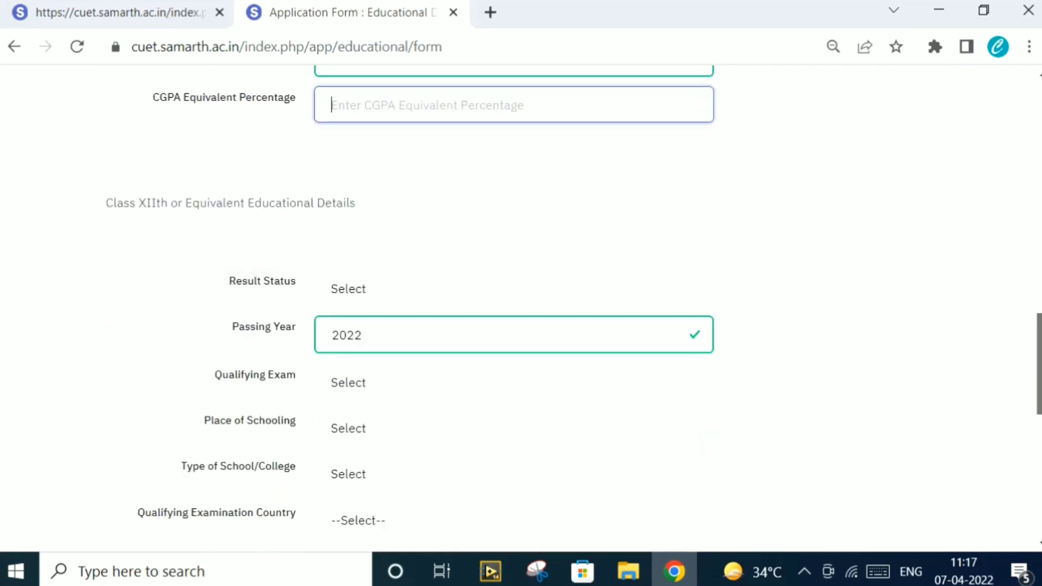
{"action": "scroll", "coordinate": [521, 310], "scroll_direction": "down", "scroll_amount": 1}
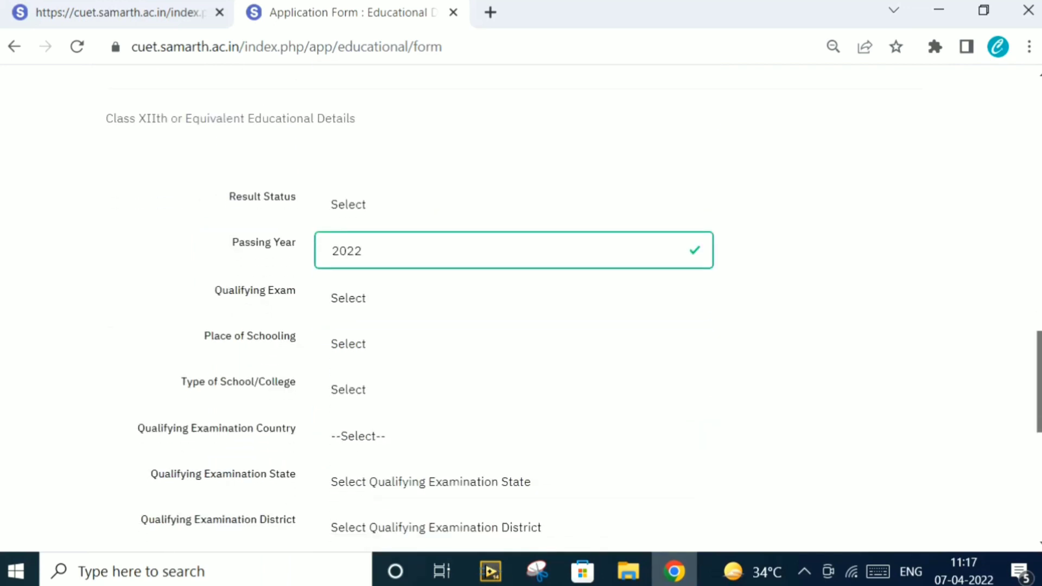
{"action": "left_click", "coordinate": [447, 299]}
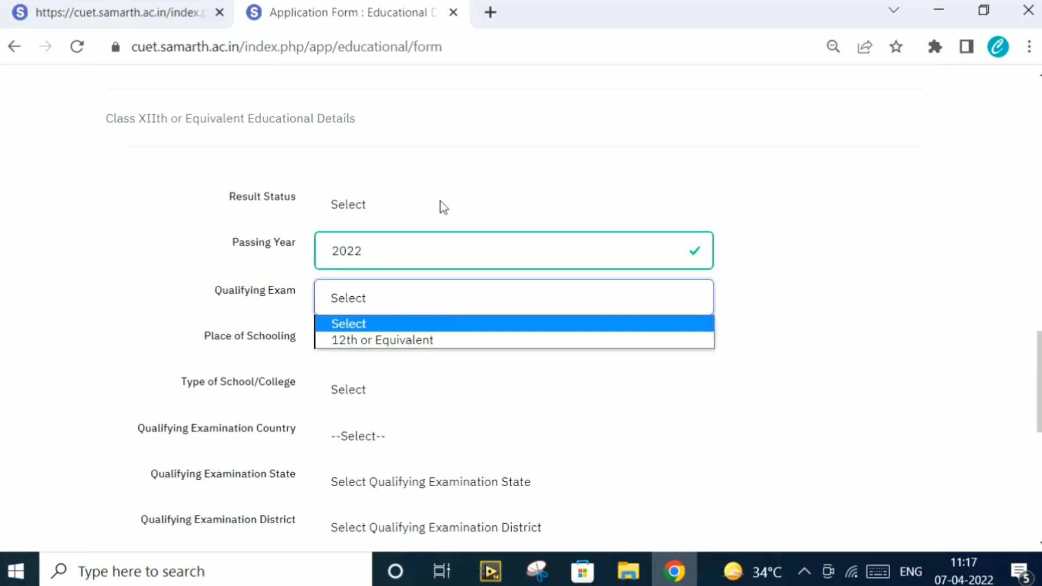
{"action": "key", "text": "Down"}
{"action": "key", "text": "Escape"}
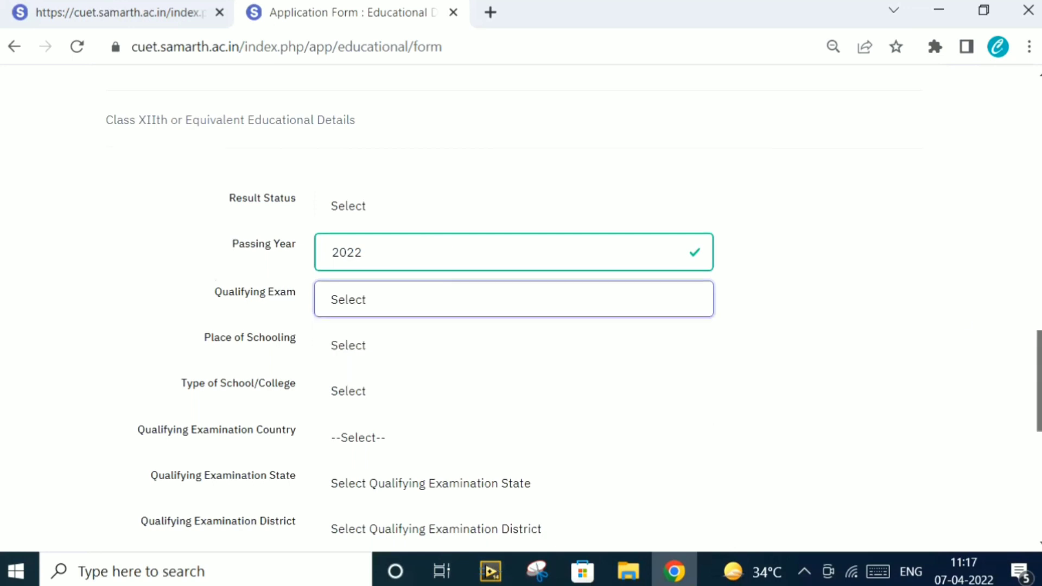
{"action": "scroll", "coordinate": [521, 310], "scroll_direction": "down", "scroll_amount": 5}
{"action": "scroll", "coordinate": [521, 309], "scroll_direction": "down", "scroll_amount": 1}
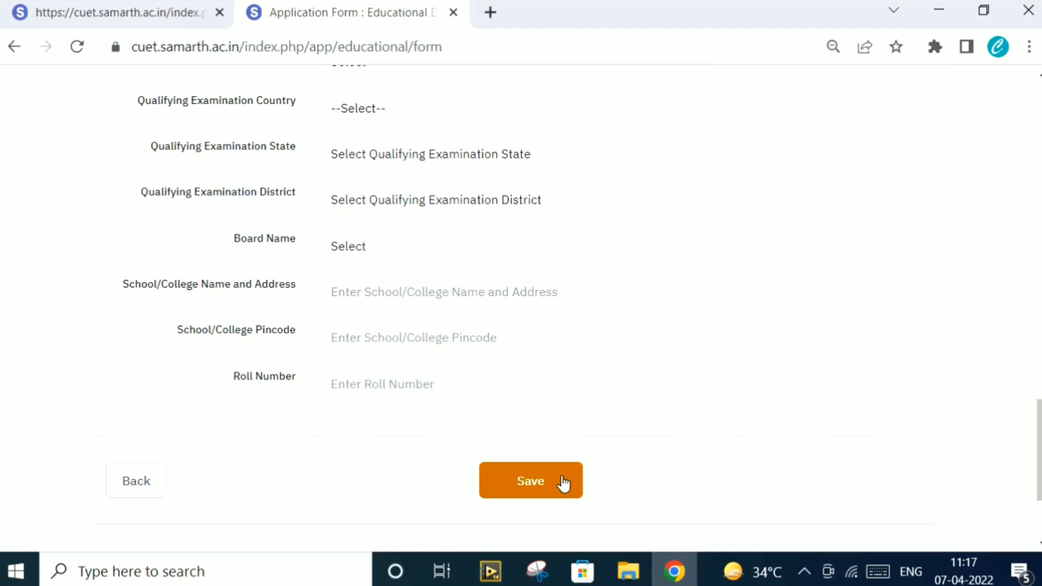
Save the educational details, review the saved summary, and continue to University / Programme Selection
{"action": "left_click", "coordinate": [563, 483]}
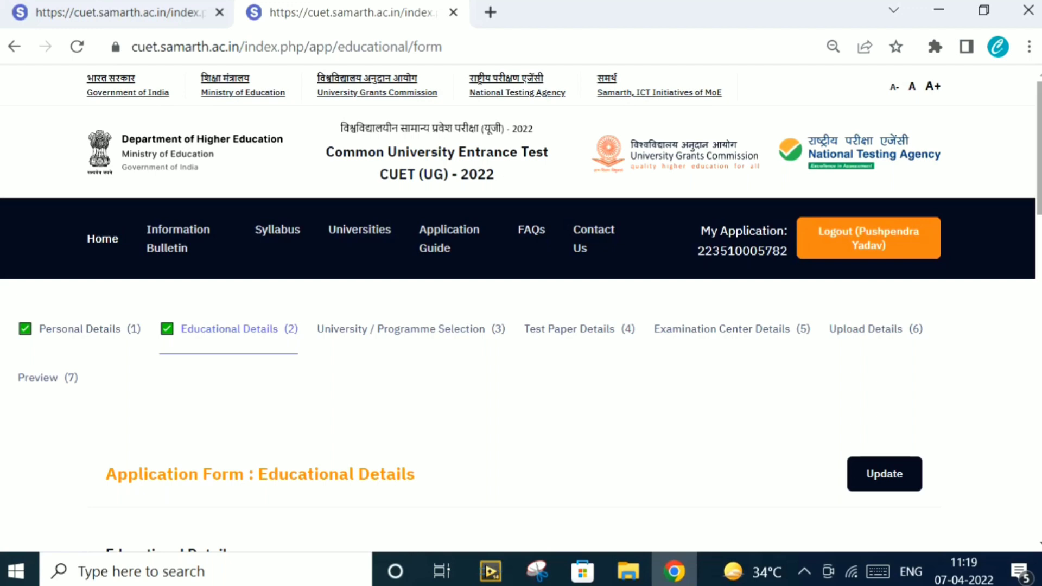
{"action": "scroll", "coordinate": [521, 304], "scroll_direction": "down", "scroll_amount": 4}
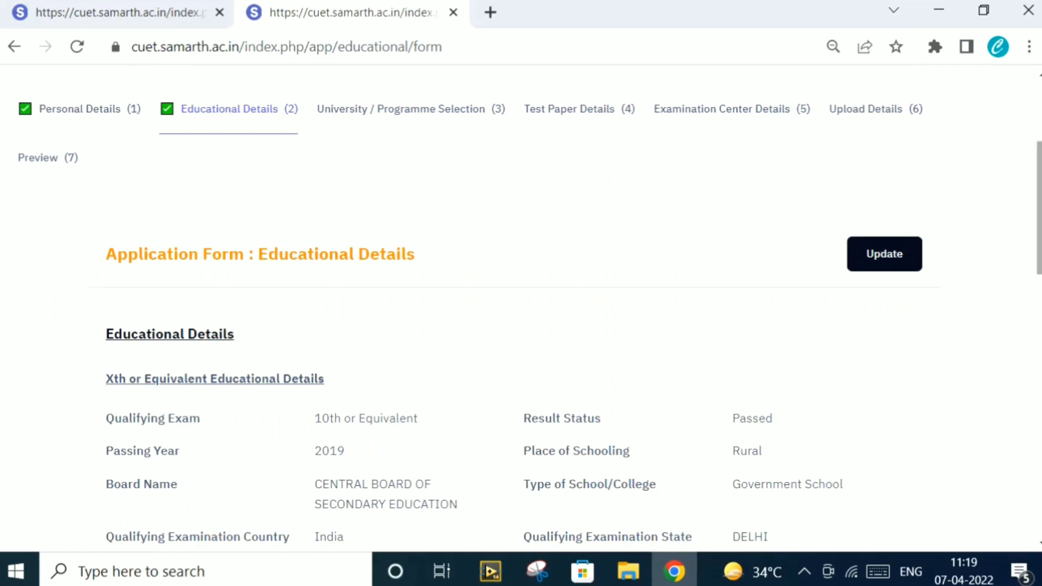
{"action": "scroll", "coordinate": [521, 305], "scroll_direction": "down", "scroll_amount": 5}
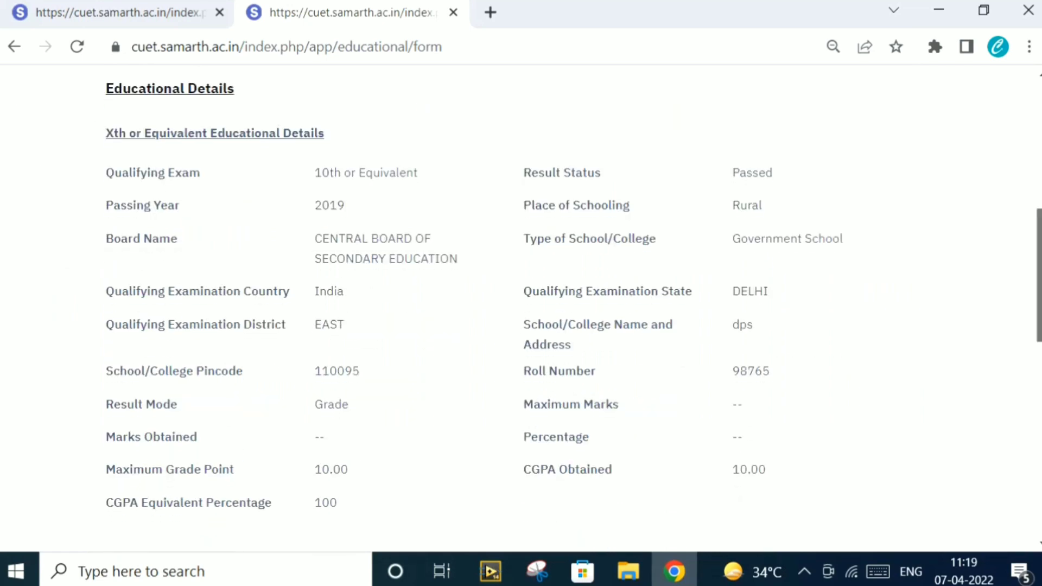
{"action": "scroll", "coordinate": [521, 309], "scroll_direction": "down", "scroll_amount": 12}
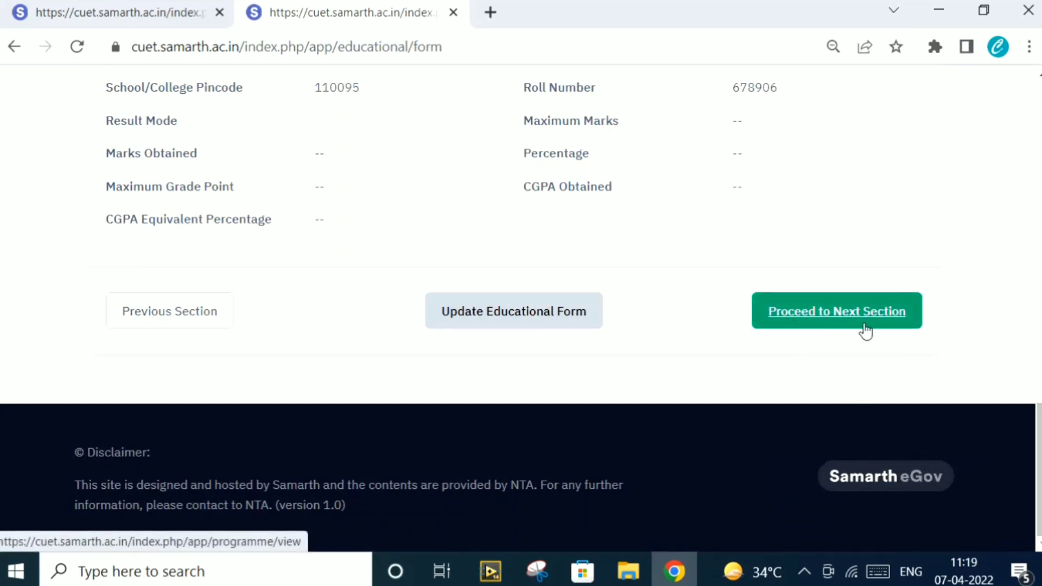
{"action": "left_click", "coordinate": [535, 324]}
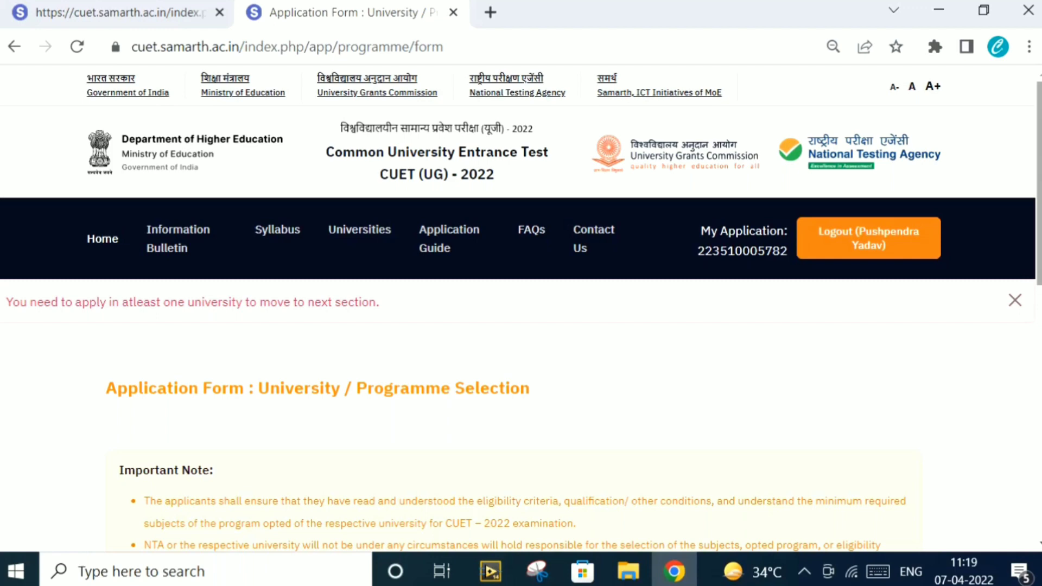
Scroll down to the Select University Name and Select Programme Name fields
{"action": "scroll", "coordinate": [521, 308], "scroll_direction": "down", "scroll_amount": 3}
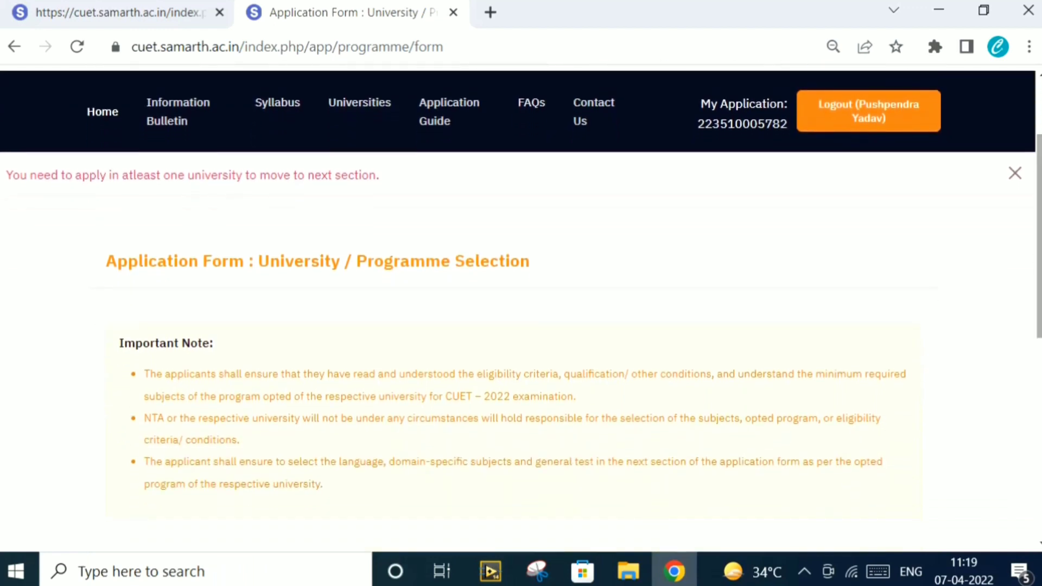
{"action": "scroll", "coordinate": [521, 308], "scroll_direction": "down", "scroll_amount": 3}
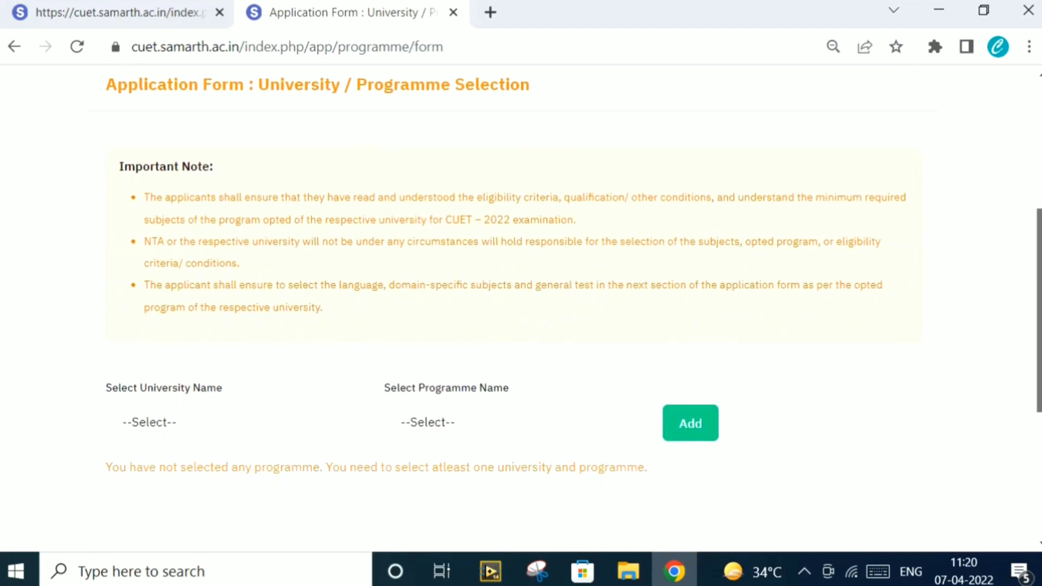
{"action": "scroll", "coordinate": [521, 307], "scroll_direction": "down", "scroll_amount": 1}
{"action": "scroll", "coordinate": [521, 308], "scroll_direction": "up", "scroll_amount": 1}
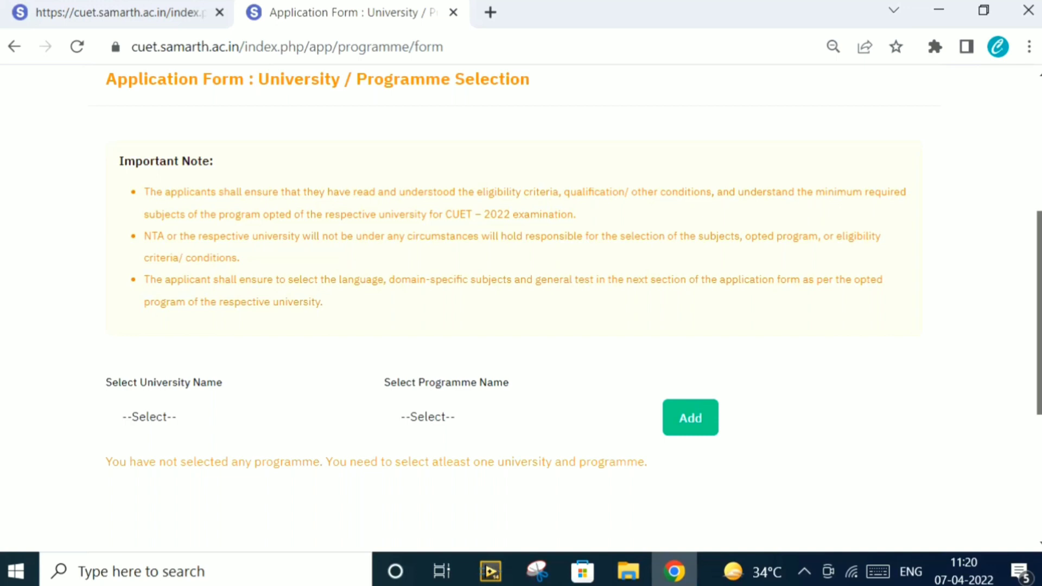
{"action": "left_click_drag", "start_coordinate": [1038, 371], "coordinate": [1038, 407]}
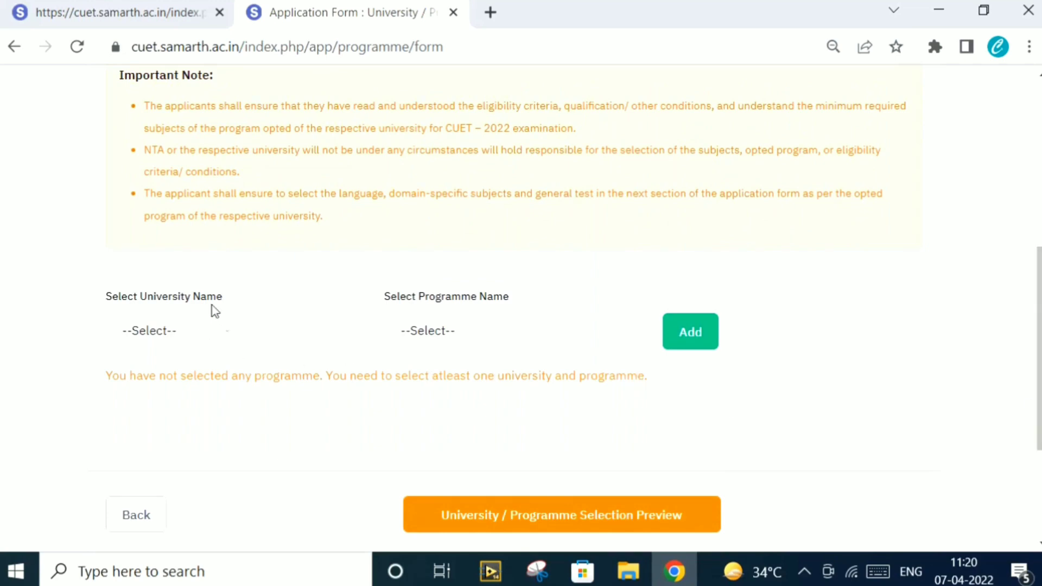
Select UNIVERSITY OF DELHI and programme B.A.(Hons.) English, then add them to the selection table
{"action": "left_click", "coordinate": [224, 332]}
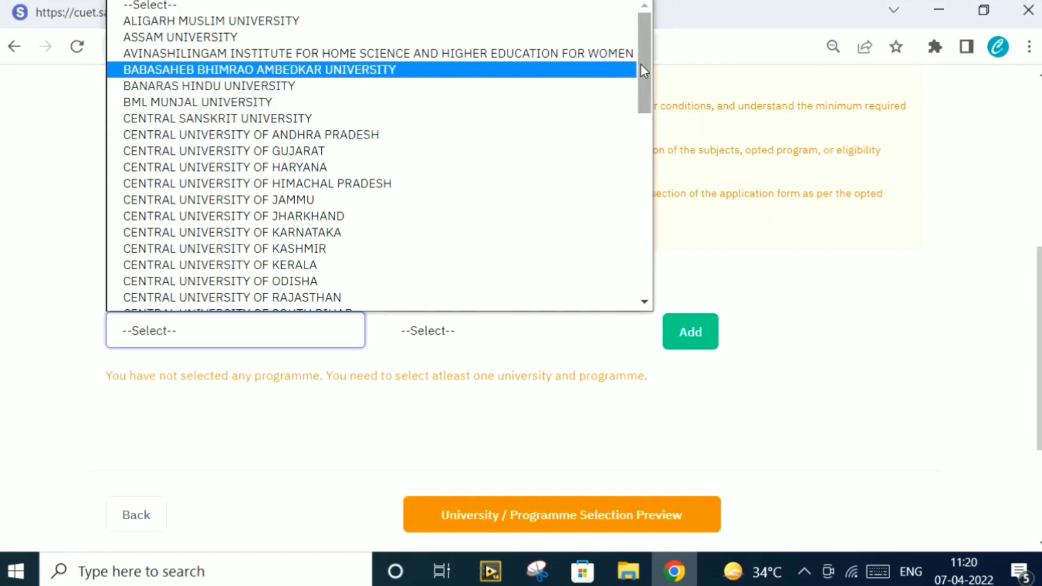
{"action": "left_click_drag", "start_coordinate": [641, 64], "coordinate": [647, 249]}
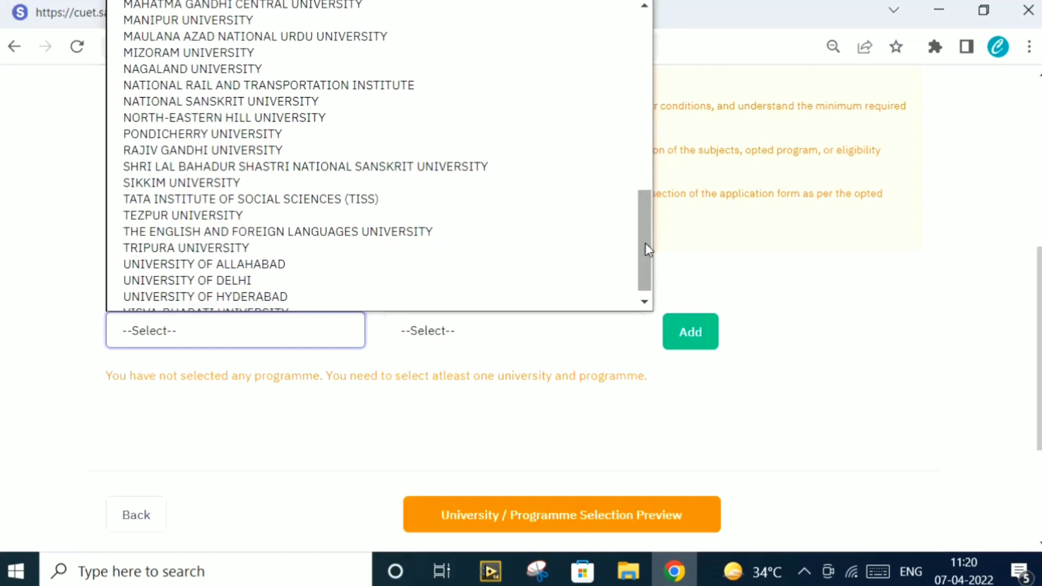
{"action": "left_click", "coordinate": [511, 282]}
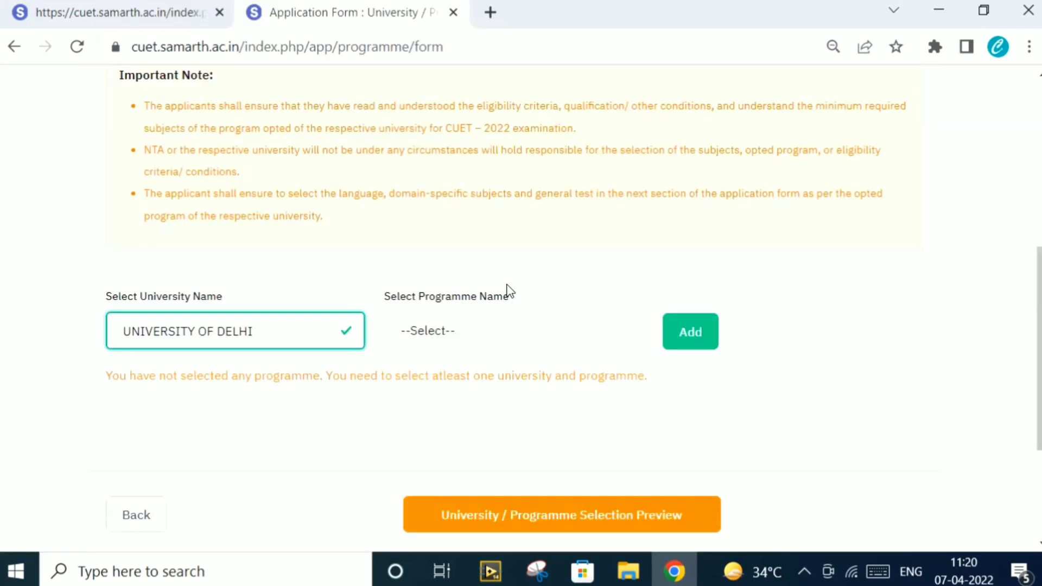
{"action": "left_click", "coordinate": [489, 335]}
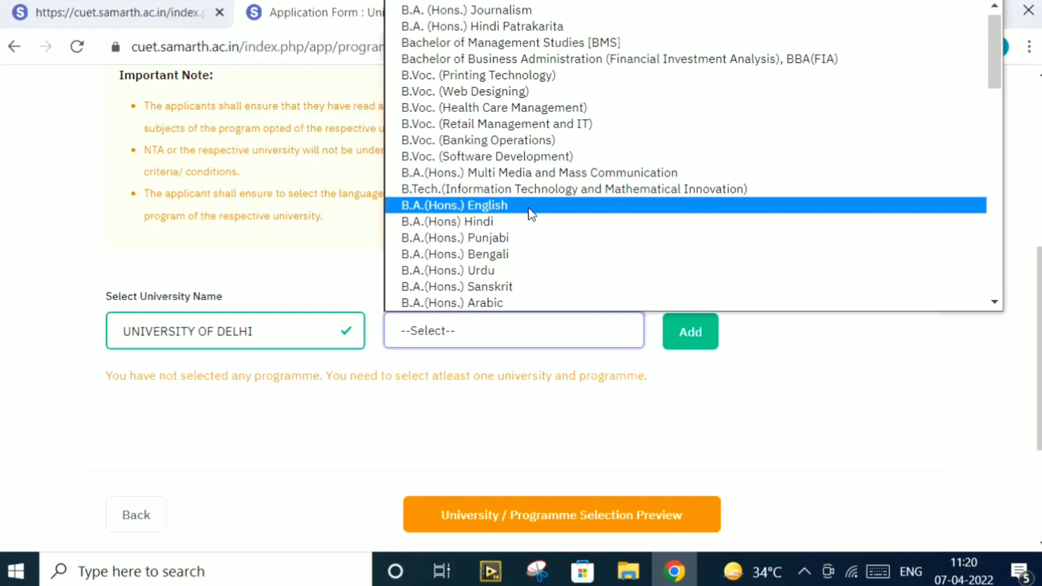
{"action": "left_click", "coordinate": [531, 214]}
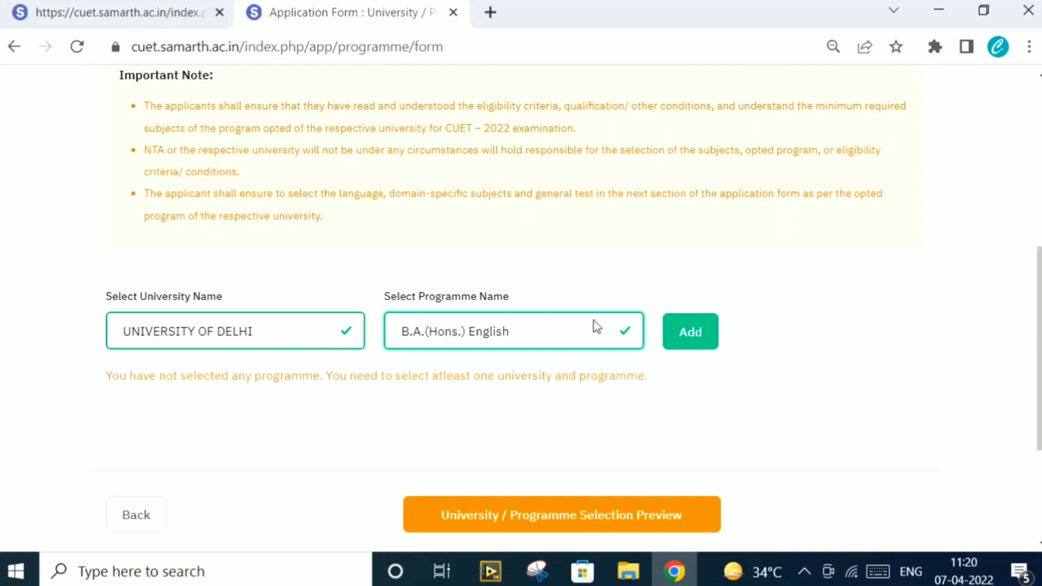
{"action": "left_click", "coordinate": [692, 333]}
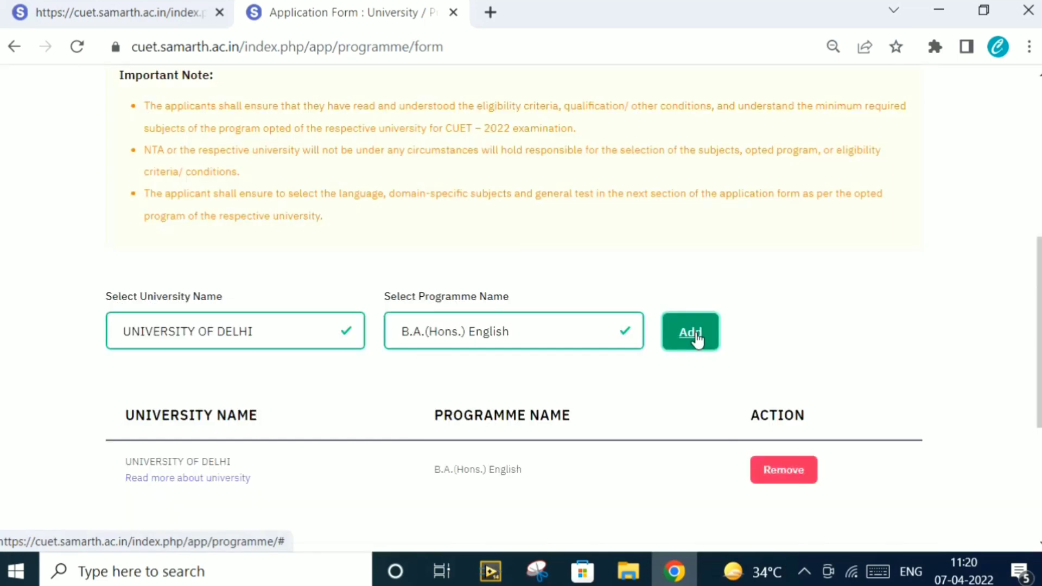
{"action": "scroll", "coordinate": [909, 349], "scroll_direction": "down", "scroll_amount": 3}
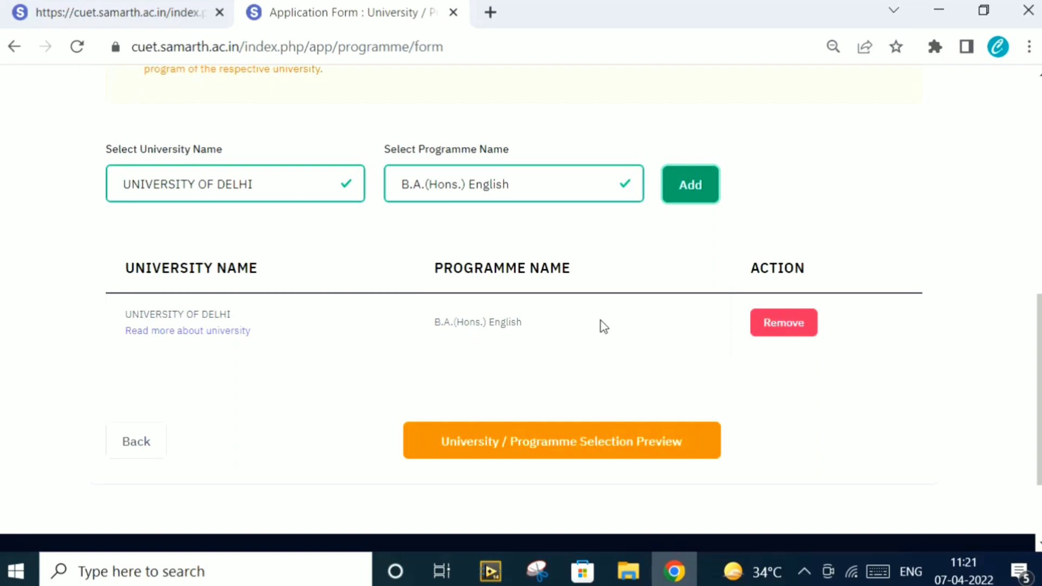
Select MAULANA AZAD NATIONAL URDU UNIVERSITY with B.A. (Hons) Journalism and Mass Communication and add it as the second choice
{"action": "left_click", "coordinate": [293, 189]}
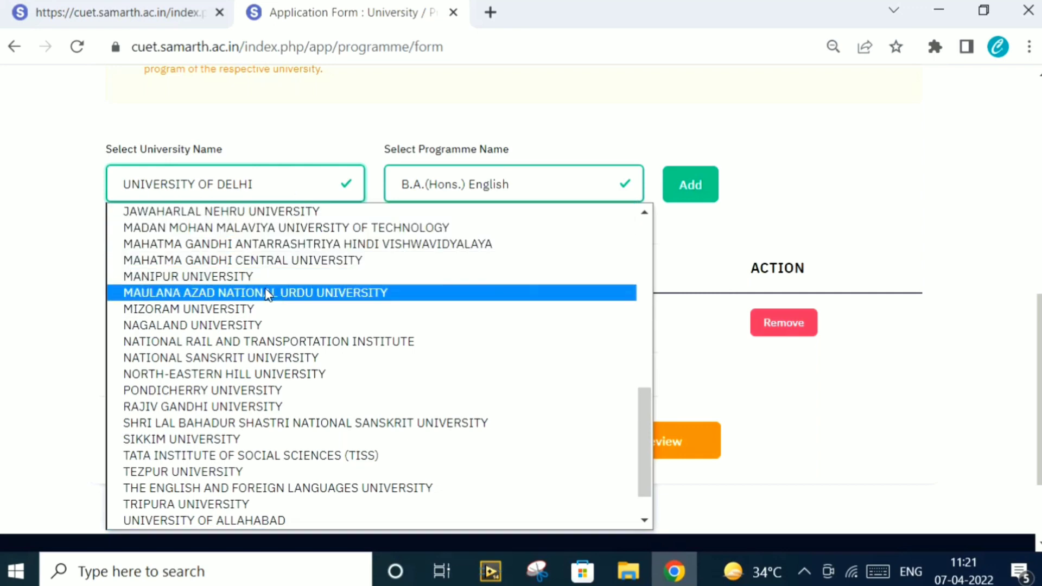
{"action": "left_click", "coordinate": [268, 293]}
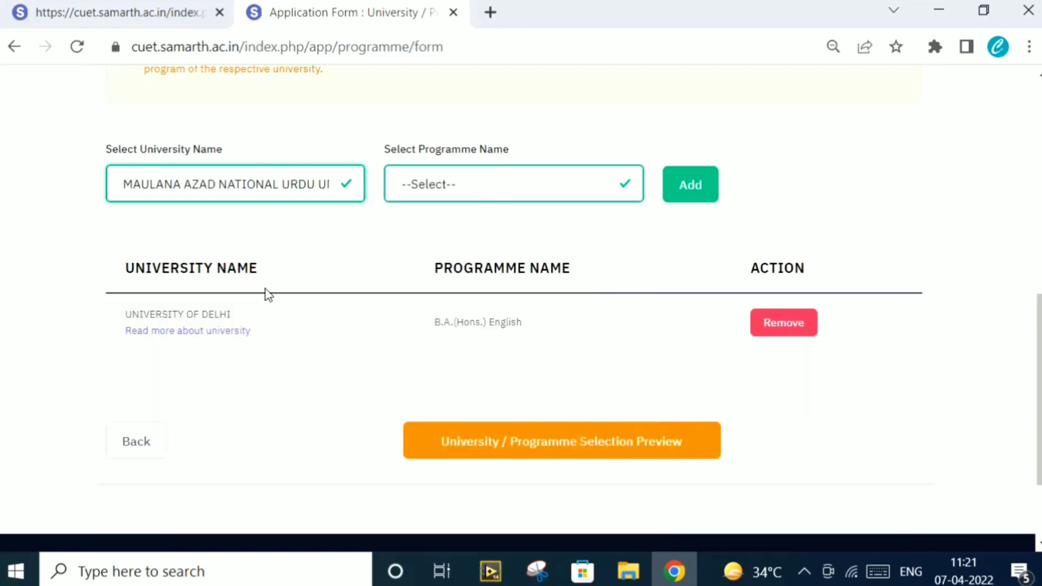
{"action": "left_click", "coordinate": [496, 175]}
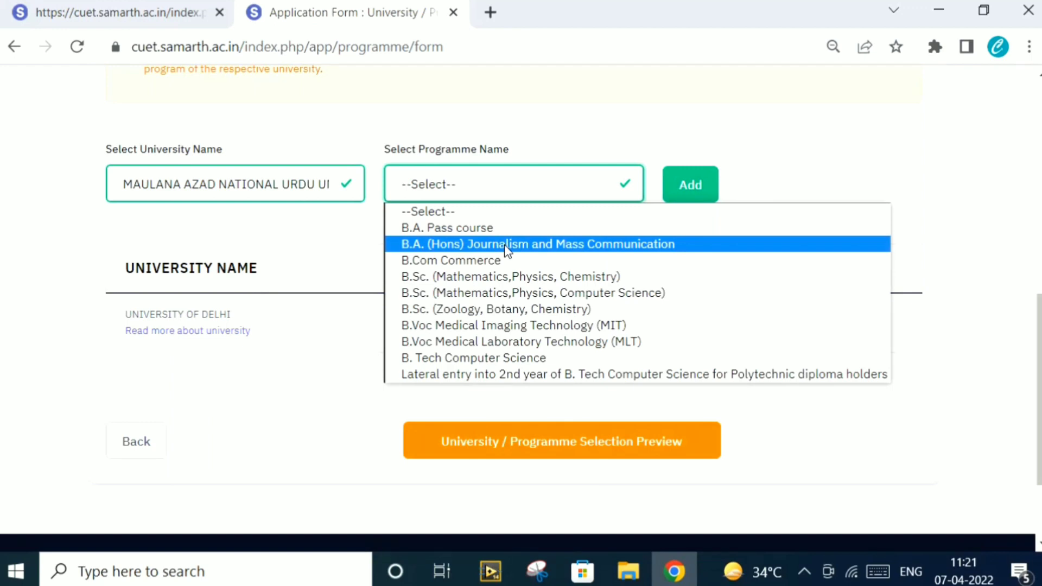
{"action": "left_click", "coordinate": [508, 245]}
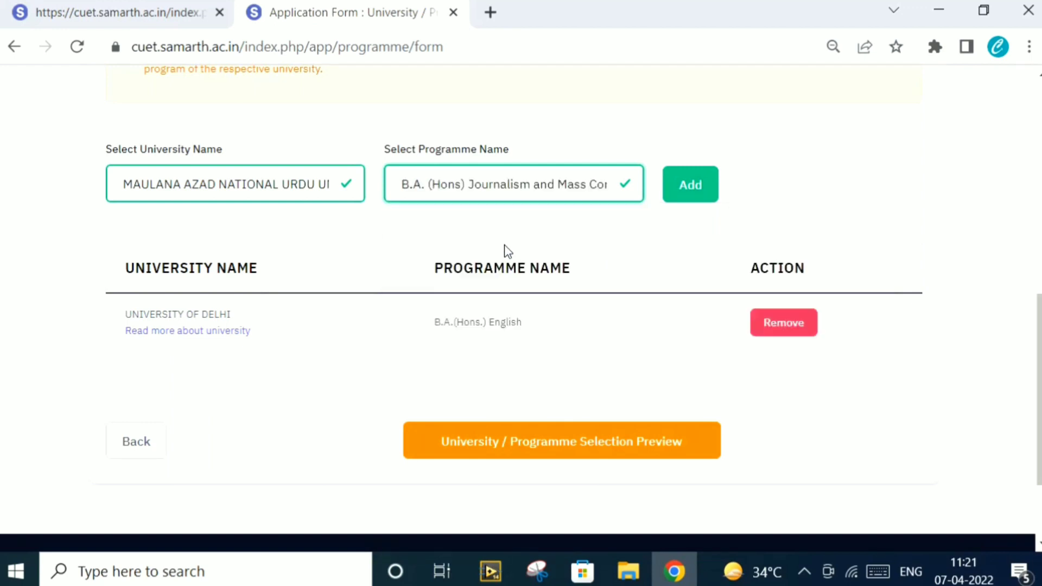
{"action": "left_click", "coordinate": [688, 198]}
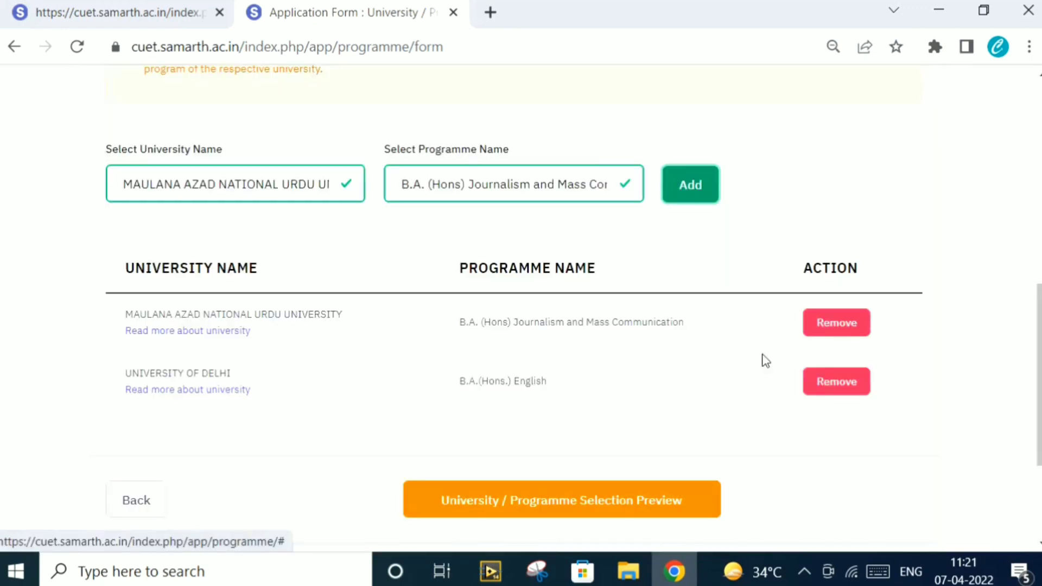